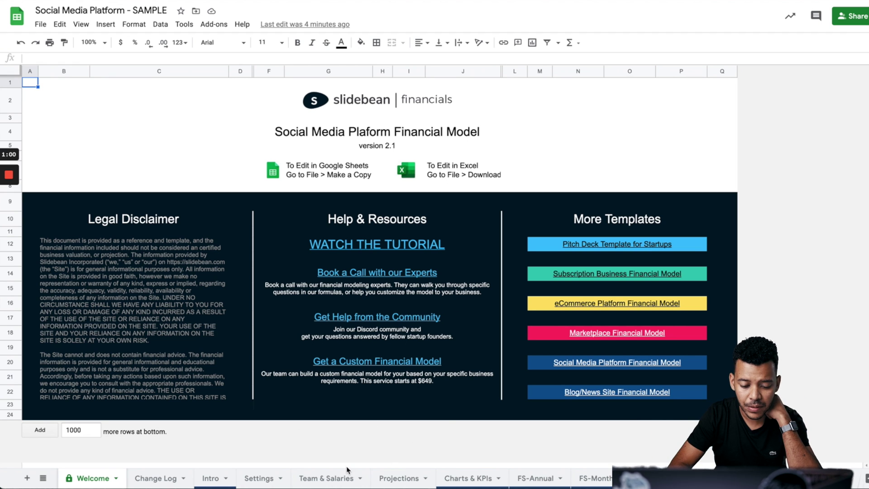
{"action": "left_click", "coordinate": [398, 479]}
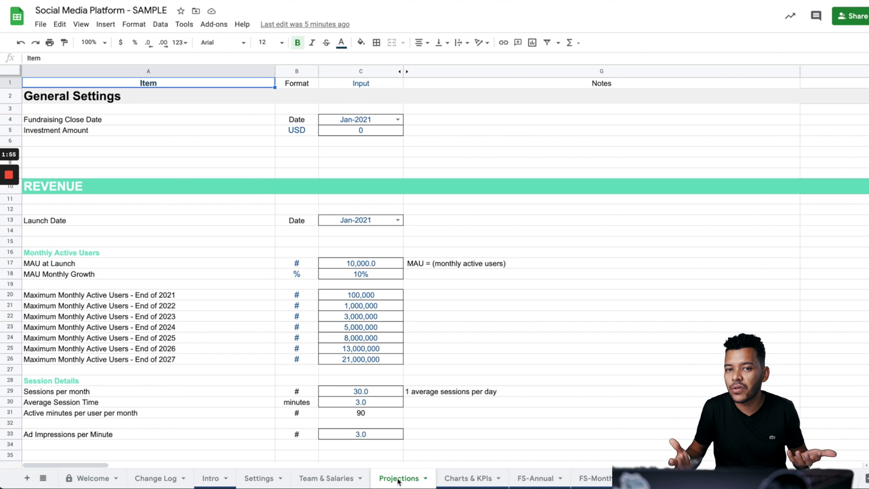
{"action": "left_click", "coordinate": [448, 252]}
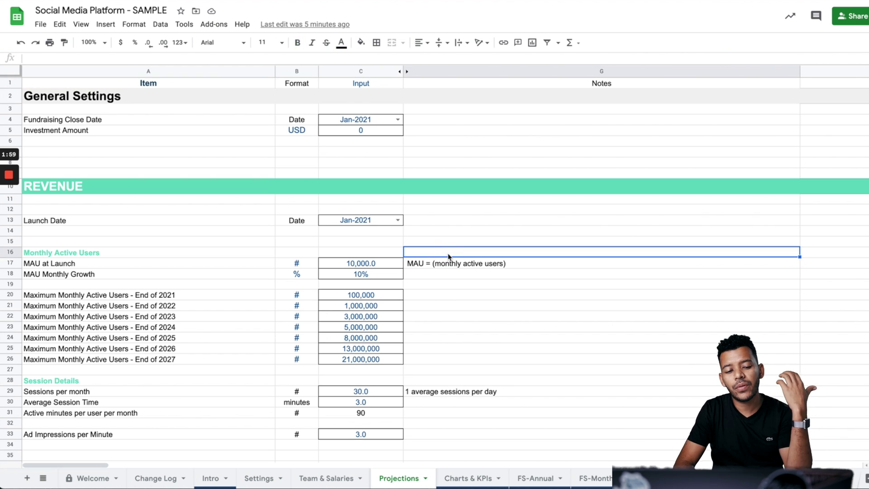
{"action": "scroll", "coordinate": [454, 283], "scroll_direction": "down", "scroll_amount": 1}
{"action": "scroll", "coordinate": [454, 283], "scroll_direction": "down", "scroll_amount": 1}
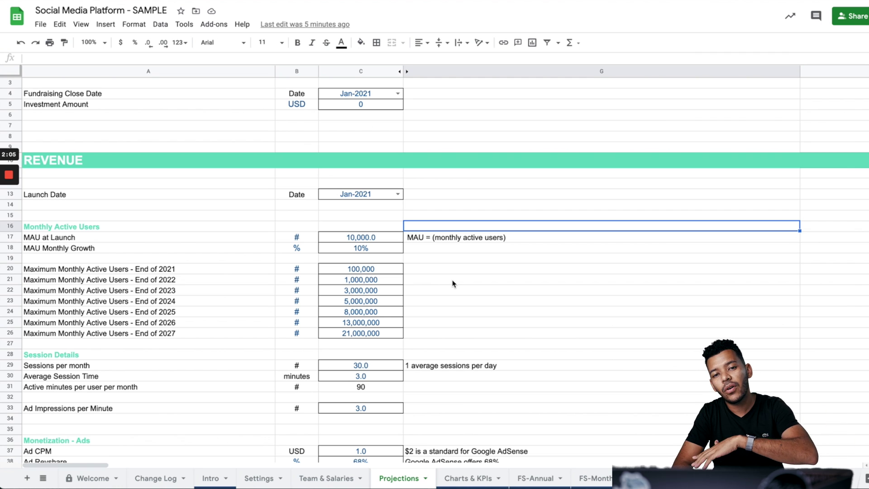
{"action": "scroll", "coordinate": [434, 331], "scroll_direction": "down", "scroll_amount": 3}
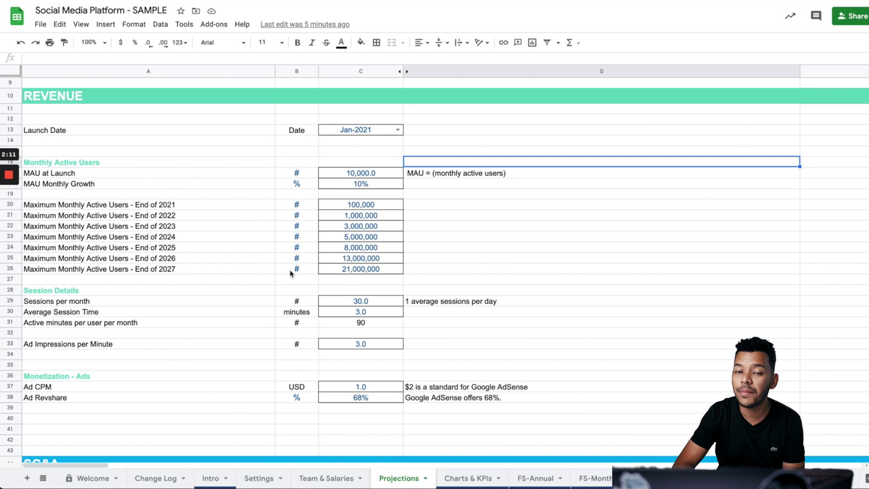
{"action": "scroll", "coordinate": [296, 261], "scroll_direction": "down", "scroll_amount": 1}
{"action": "right_click", "coordinate": [250, 200]}
Inspect the Launch Date, MAU at Launch (10,000), 2024 cap and MAU Monthly Growth inputs
{"action": "left_click", "coordinate": [267, 103]}
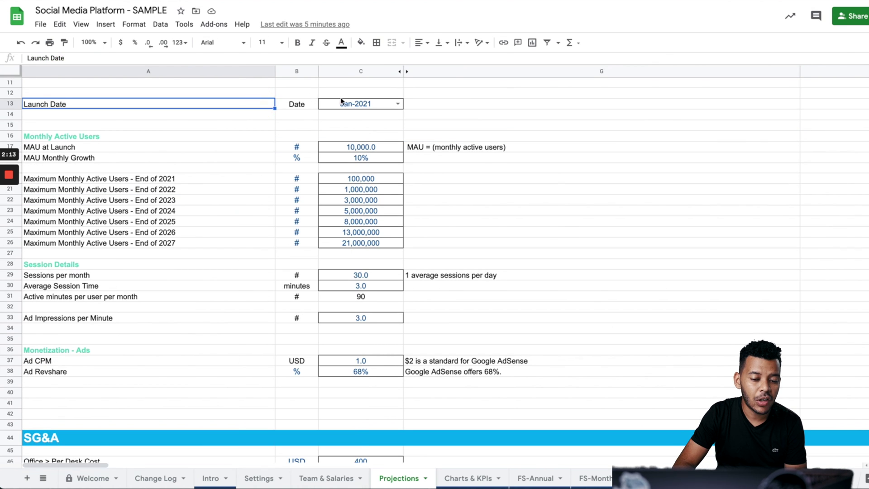
{"action": "left_click", "coordinate": [354, 95]}
{"action": "left_click", "coordinate": [357, 107]}
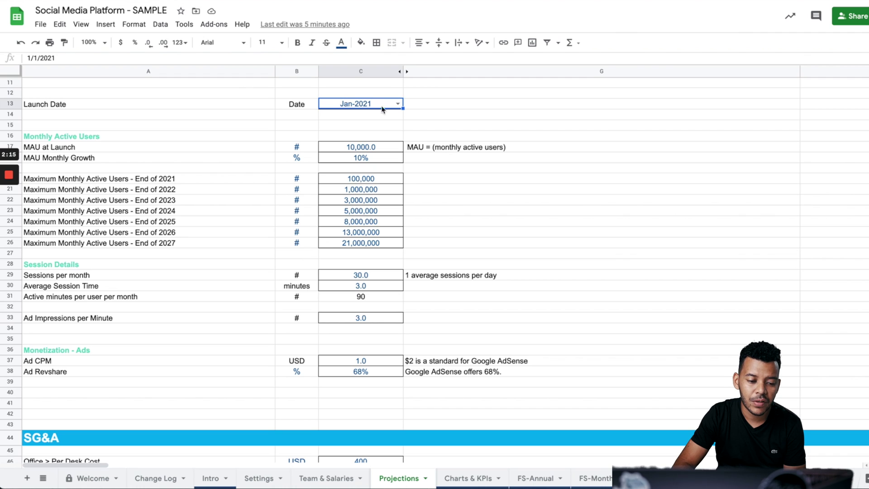
{"action": "left_click", "coordinate": [180, 147]}
{"action": "left_click", "coordinate": [355, 148]}
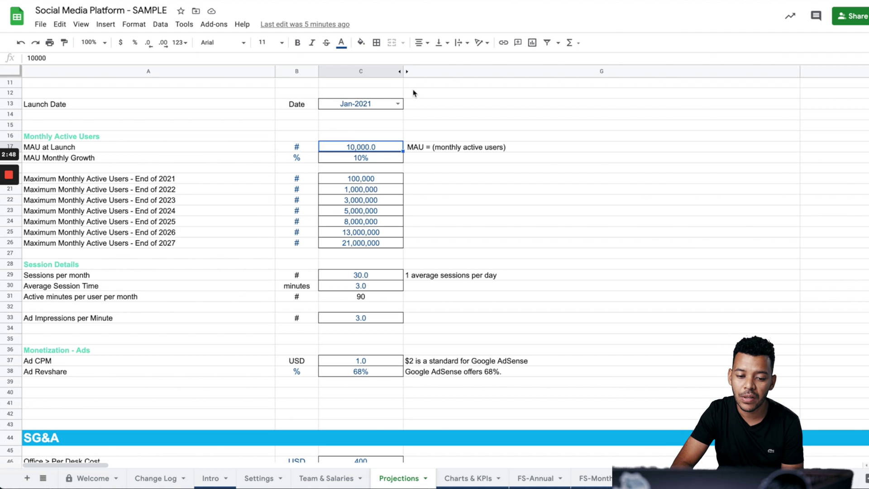
{"action": "left_click", "coordinate": [159, 211]}
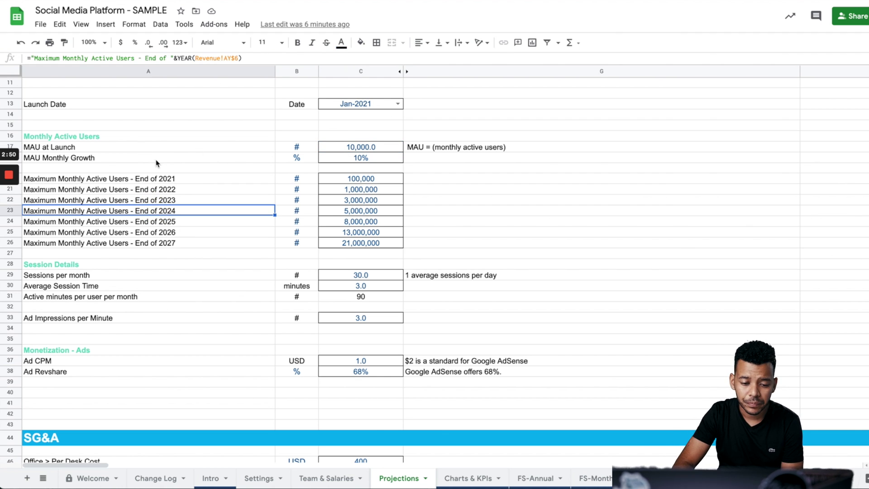
{"action": "left_click", "coordinate": [181, 158]}
{"action": "left_click", "coordinate": [133, 148]}
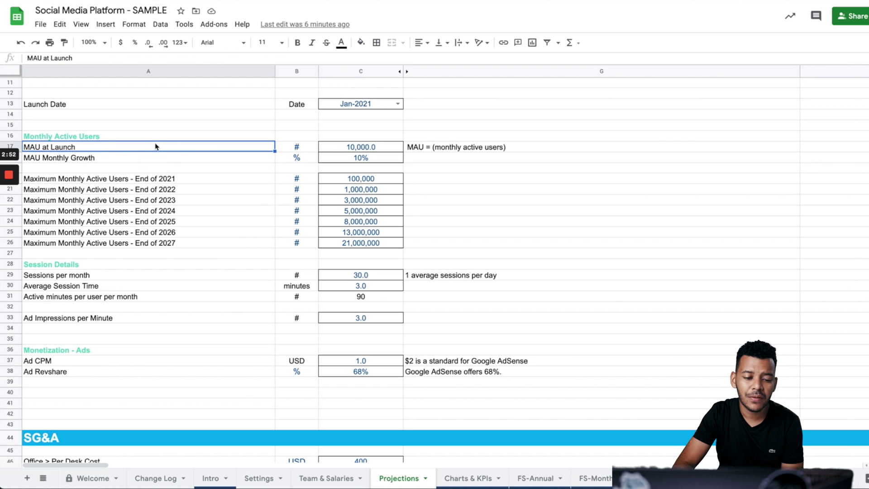
Set MAU at Launch to 5,000 and MAU Monthly Growth to 20%, then view Revenue
{"action": "left_click", "coordinate": [371, 149]}
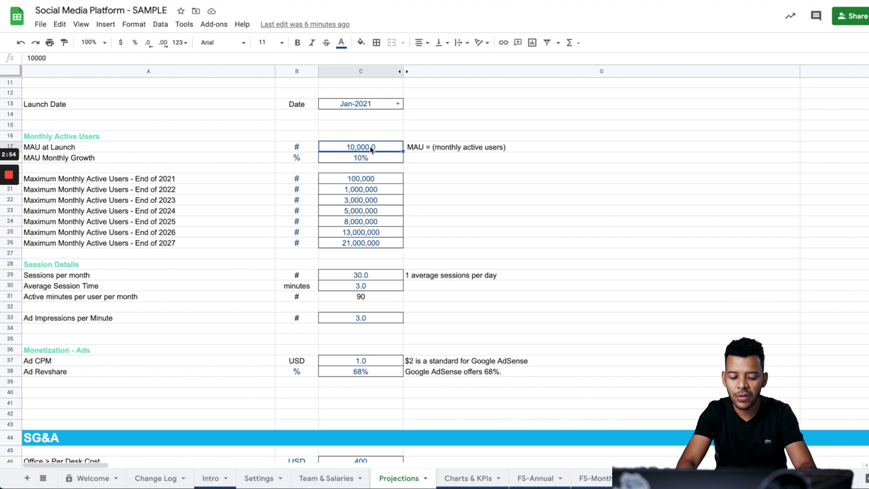
{"action": "type", "text": "5000"}
{"action": "key", "text": "Return"}
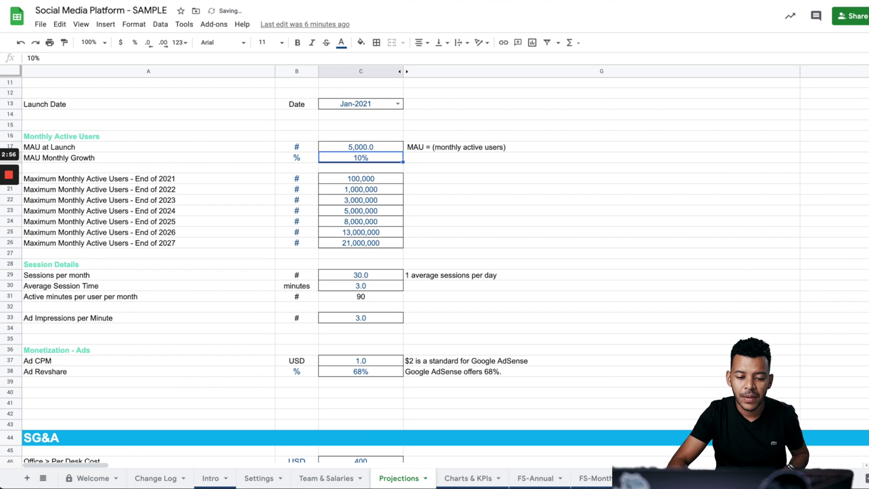
{"action": "type", "text": "20"}
{"action": "key", "text": "Return"}
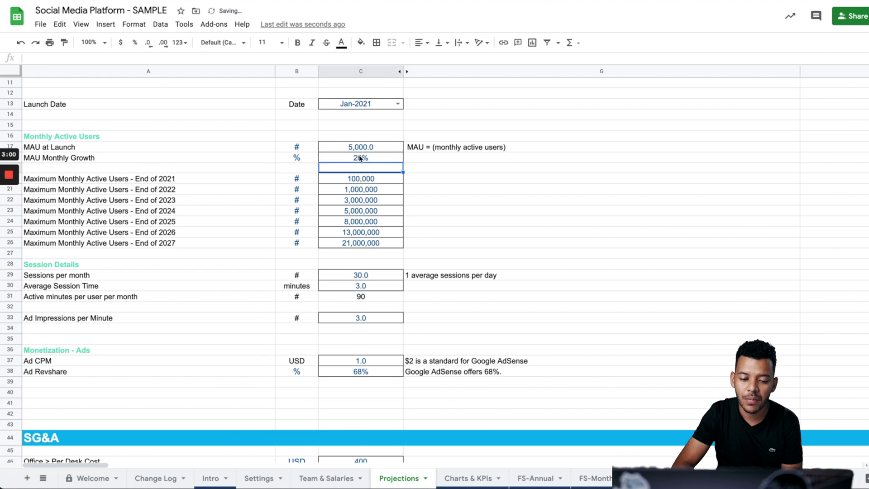
{"action": "left_click", "coordinate": [380, 159]}
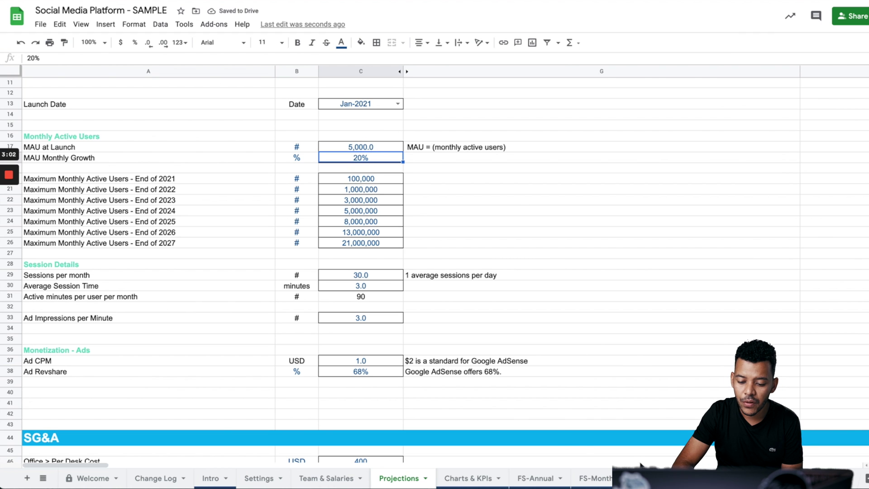
{"action": "key", "text": "ctrl+Page_Down"}
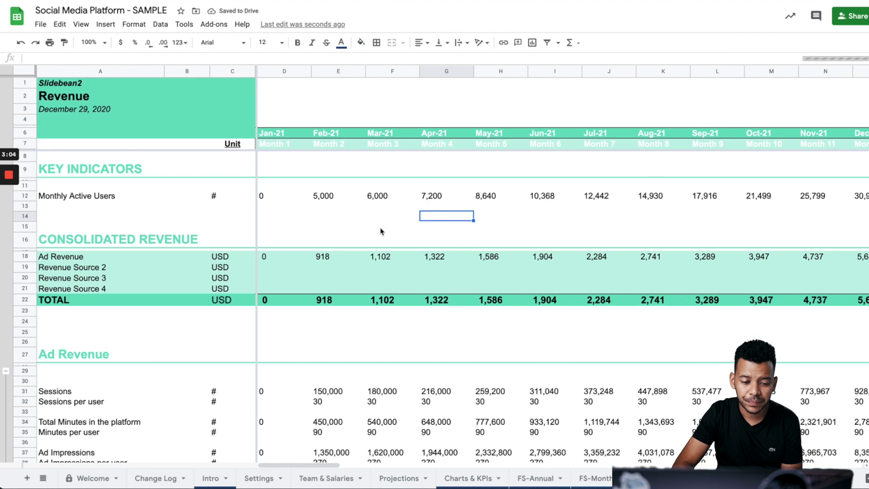
Step through the Monthly Active Users formulas from Feb-21 toward May-22, then return to Projections
{"action": "left_click", "coordinate": [334, 198]}
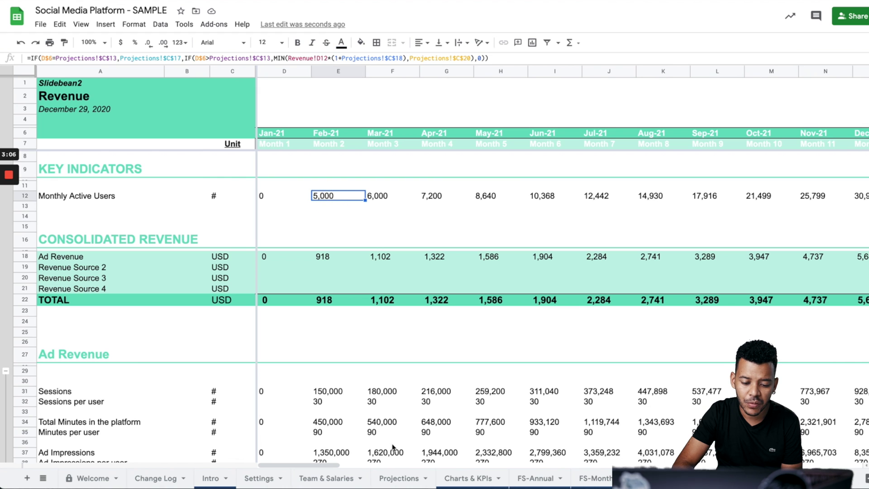
{"action": "left_click", "coordinate": [377, 197]}
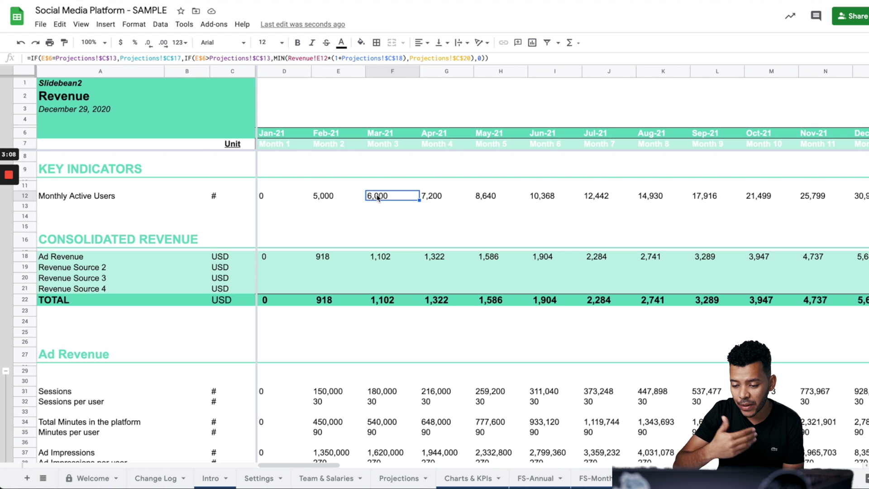
{"action": "key", "text": "Right"}
{"action": "key", "text": "Right"}
{"action": "key", "text": "Right"}
{"action": "key", "text": "Right"}
{"action": "key", "text": "Right"}
{"action": "key", "text": "Right"}
{"action": "key", "text": "Right"}
{"action": "key", "text": "Right"}
{"action": "key", "text": "Right"}
{"action": "key", "text": "Right"}
{"action": "key", "text": "Right"}
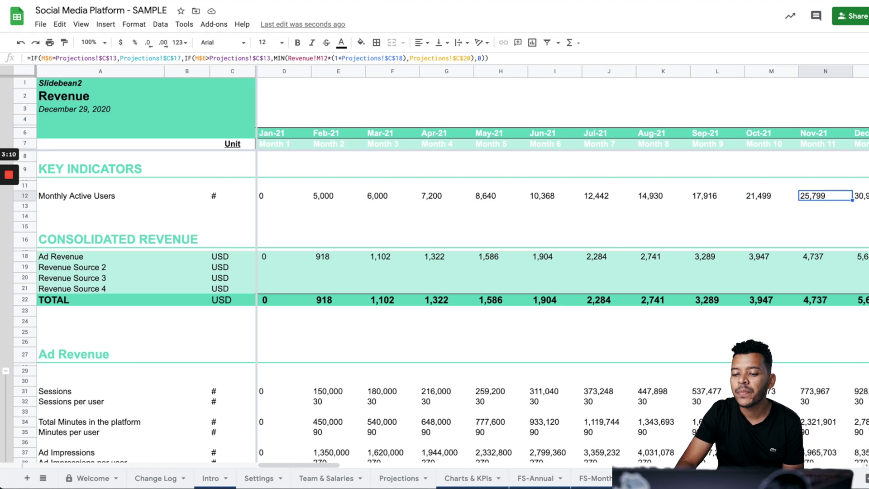
{"action": "key", "text": "Right"}
{"action": "key", "text": "Right"}
{"action": "key", "text": "Right"}
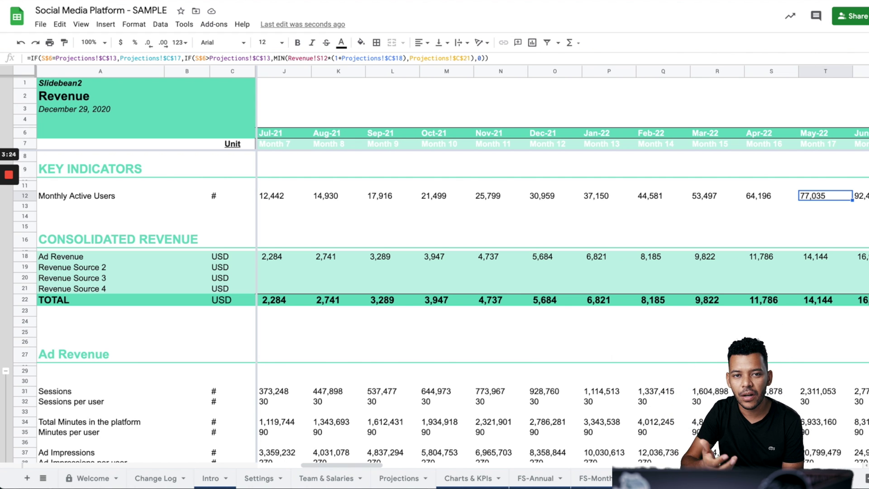
{"action": "scroll", "coordinate": [412, 209], "scroll_direction": "right", "scroll_amount": 2}
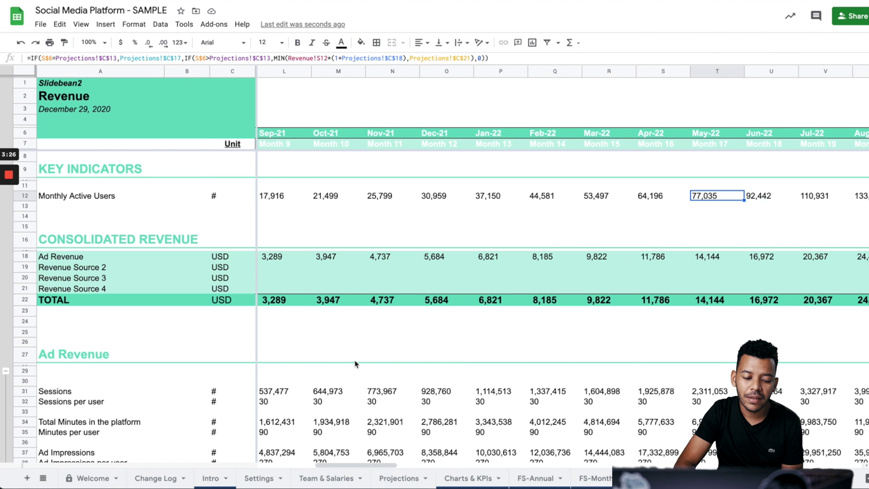
{"action": "left_click", "coordinate": [387, 479]}
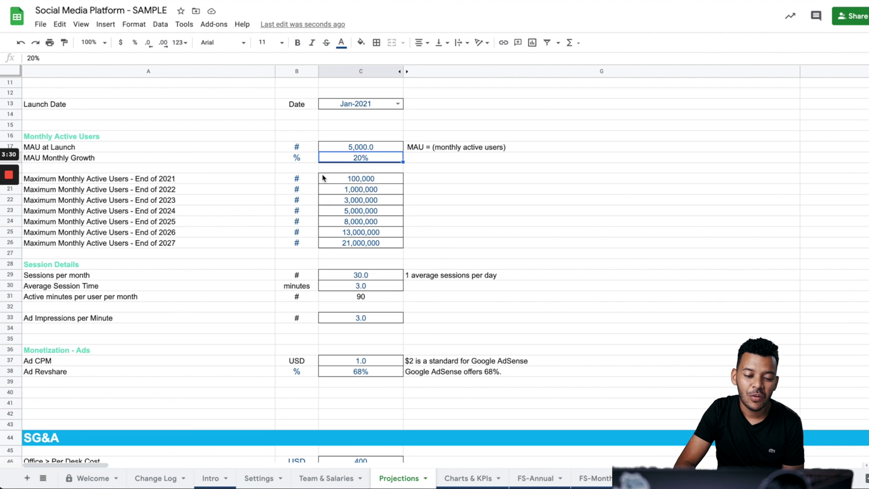
Inspect the End of 2021 label and its 100,000 MAU cap
{"action": "left_click", "coordinate": [185, 180]}
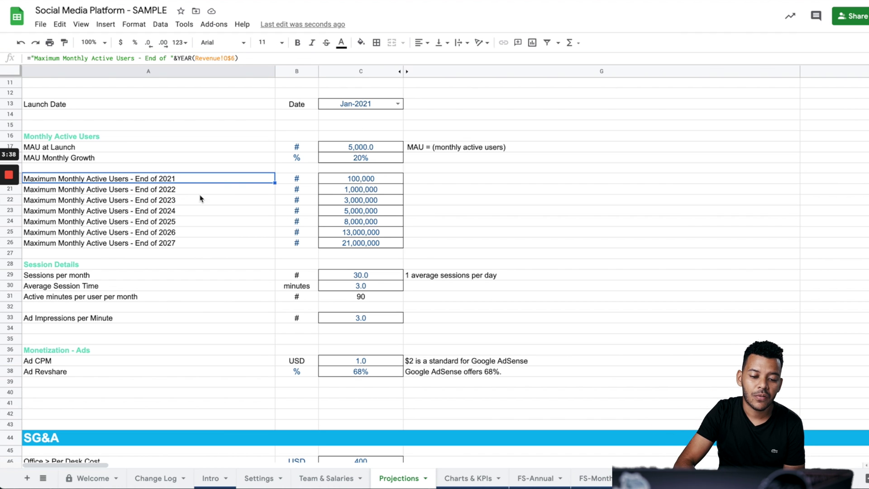
{"action": "left_click", "coordinate": [334, 181]}
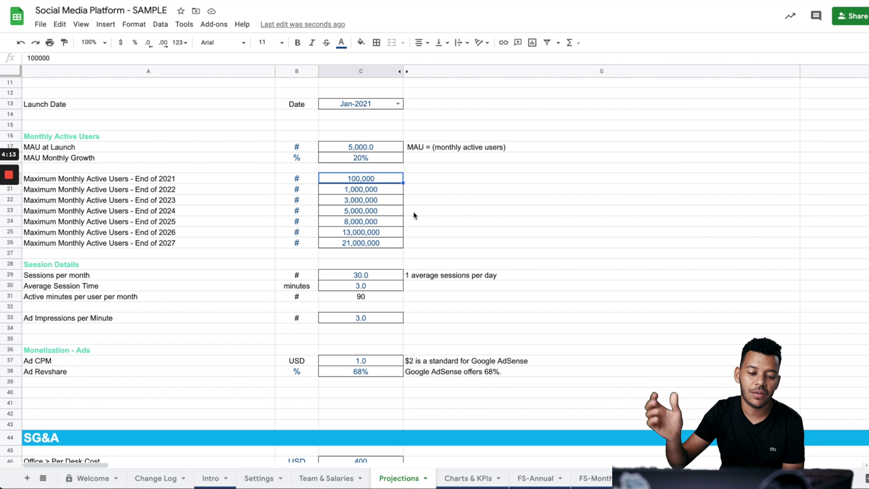
{"action": "key", "text": "ctrl+shift+Page_Down"}
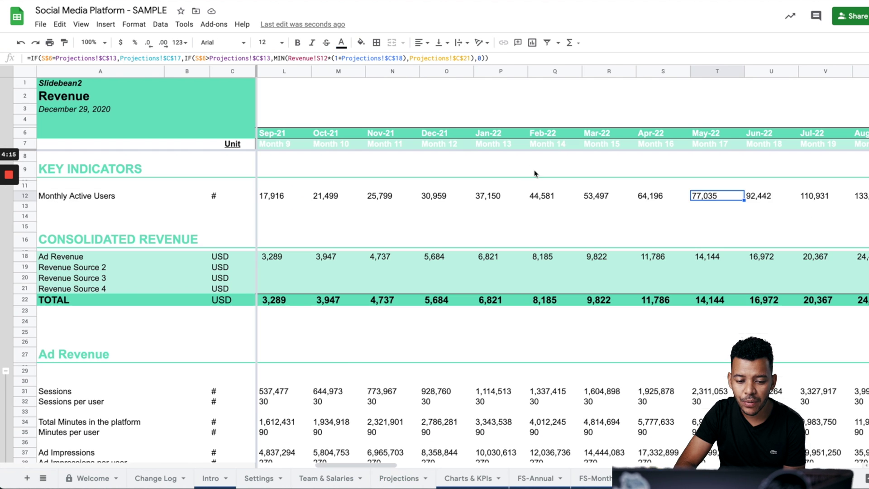
{"action": "scroll", "coordinate": [491, 237], "scroll_direction": "right", "scroll_amount": 3}
{"action": "scroll", "coordinate": [539, 223], "scroll_direction": "left", "scroll_amount": 11}
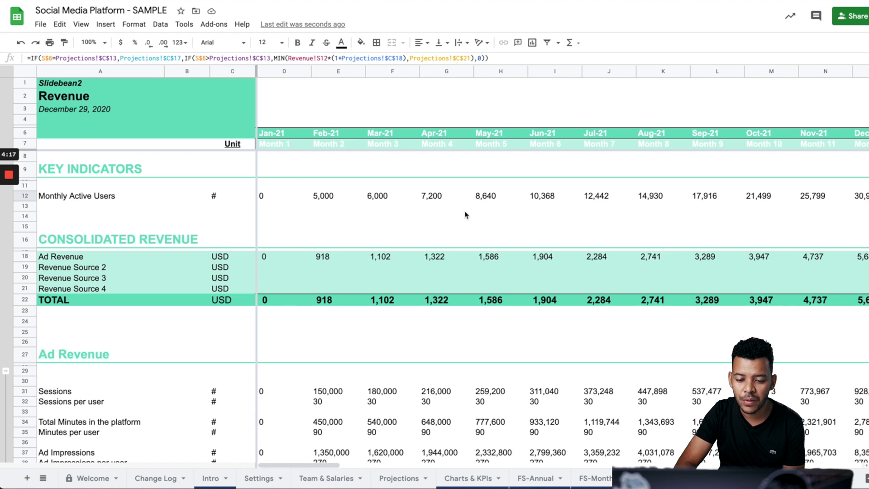
{"action": "scroll", "coordinate": [520, 210], "scroll_direction": "right", "scroll_amount": 4}
{"action": "scroll", "coordinate": [573, 200], "scroll_direction": "right", "scroll_amount": 2}
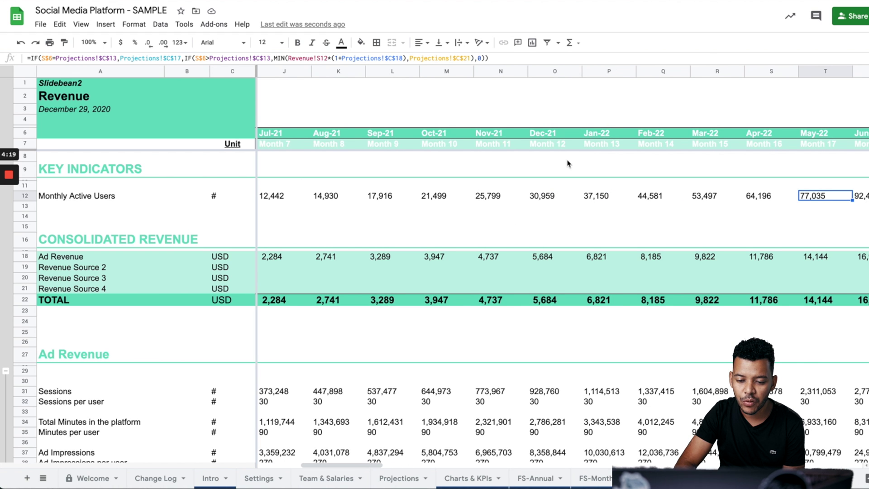
{"action": "left_click", "coordinate": [547, 206]}
{"action": "left_click", "coordinate": [544, 195]}
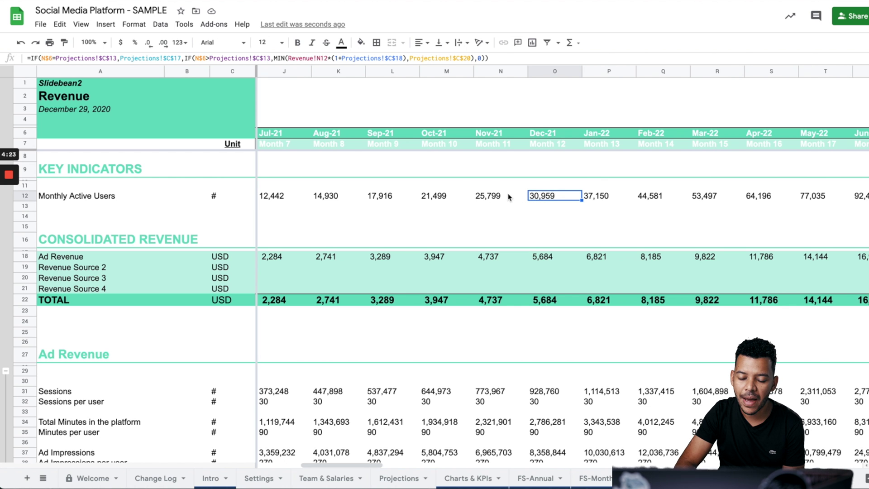
{"action": "scroll", "coordinate": [569, 199], "scroll_direction": "right", "scroll_amount": 15}
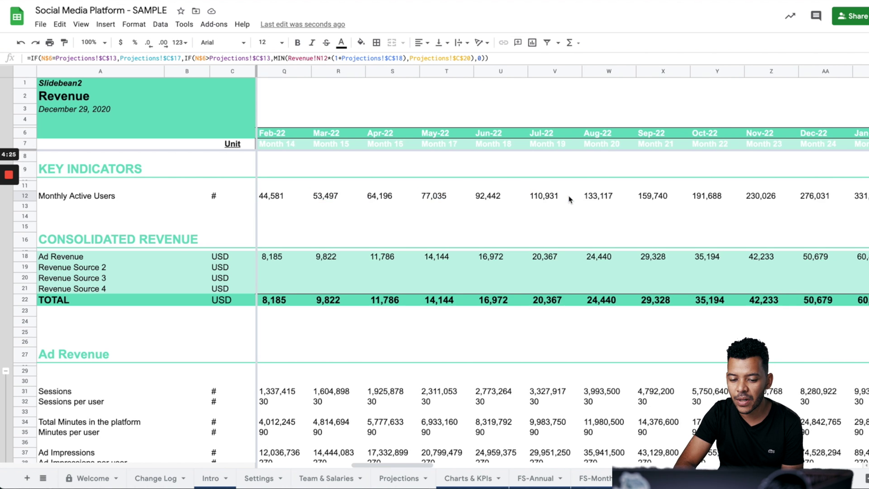
{"action": "scroll", "coordinate": [569, 199], "scroll_direction": "left", "scroll_amount": 2}
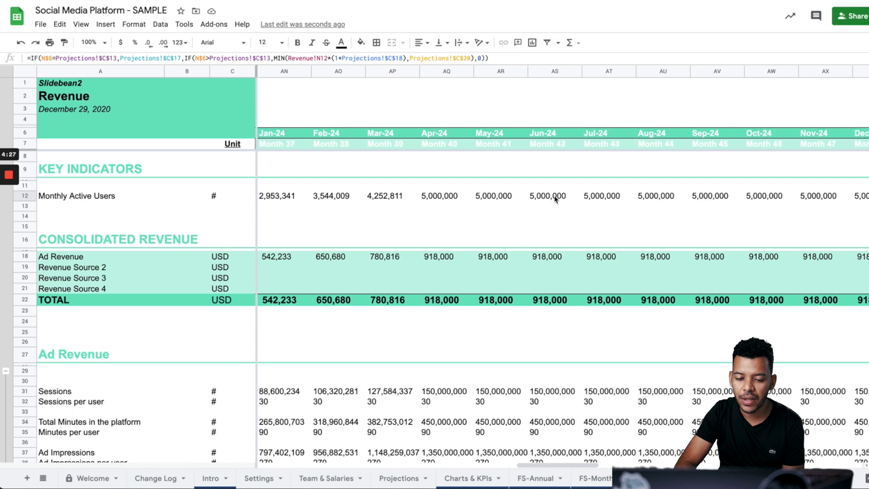
{"action": "left_click", "coordinate": [446, 196]}
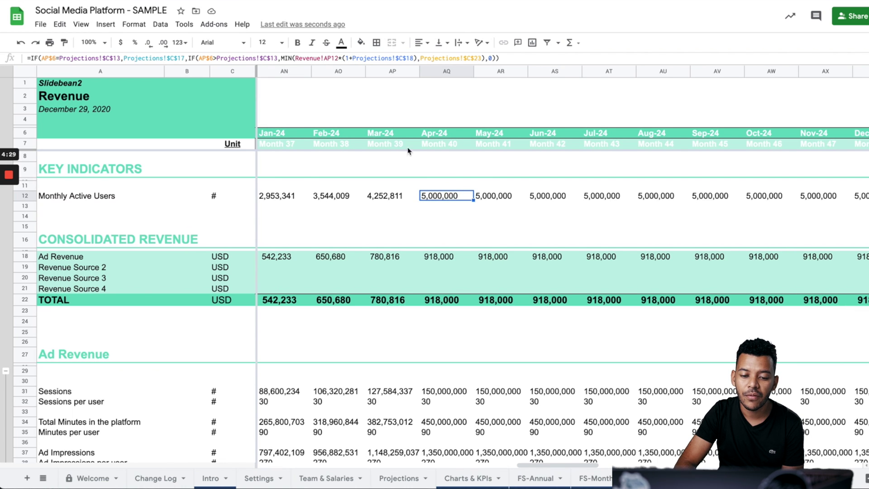
{"action": "scroll", "coordinate": [376, 192], "scroll_direction": "left", "scroll_amount": 2}
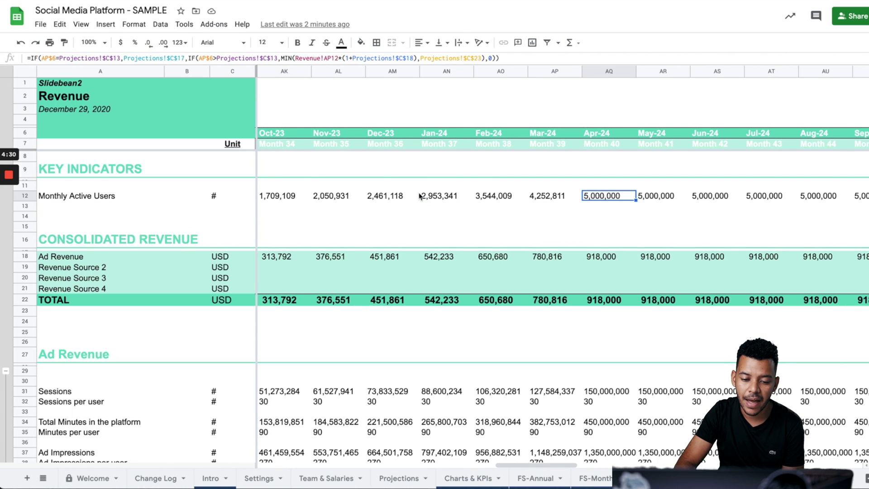
{"action": "left_click", "coordinate": [388, 197]}
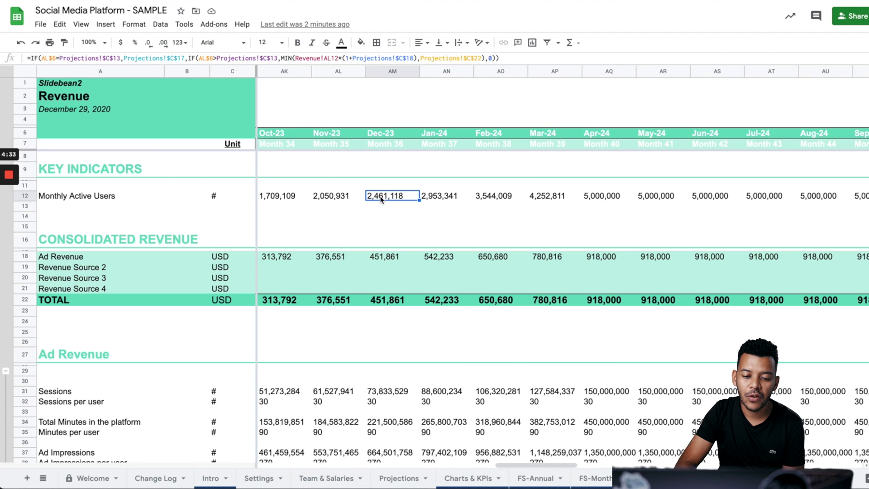
{"action": "left_click", "coordinate": [608, 194]}
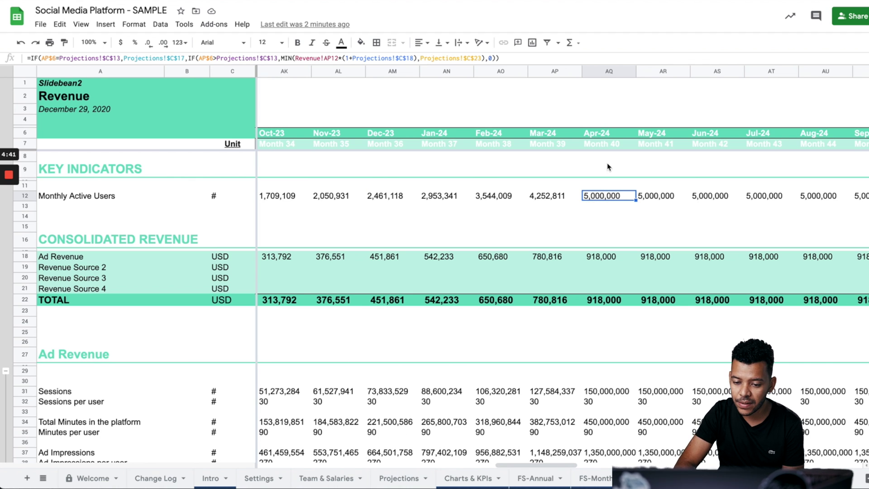
{"action": "left_click", "coordinate": [390, 478]}
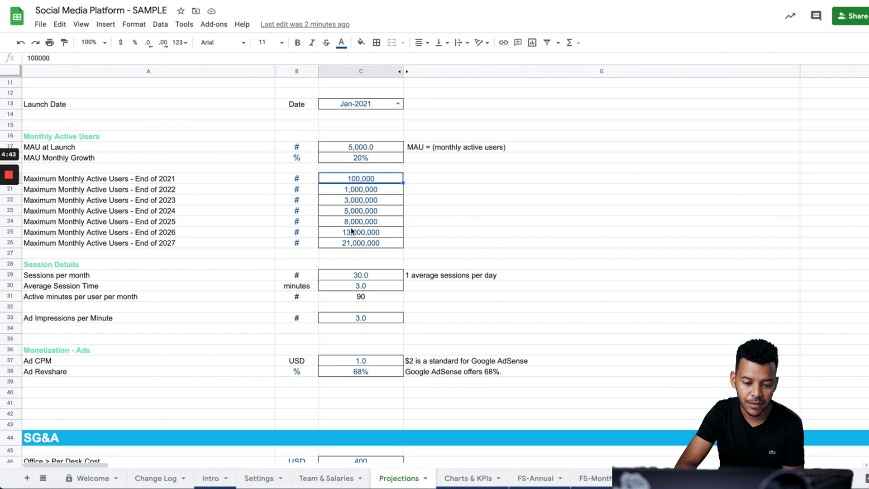
{"action": "left_click", "coordinate": [369, 212]}
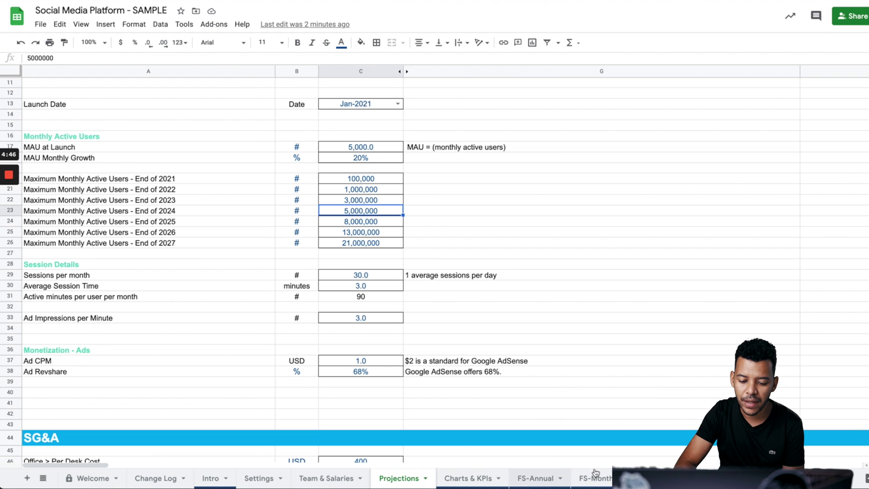
{"action": "left_click", "coordinate": [647, 478]}
{"action": "scroll", "coordinate": [669, 208], "scroll_direction": "right", "scroll_amount": 10}
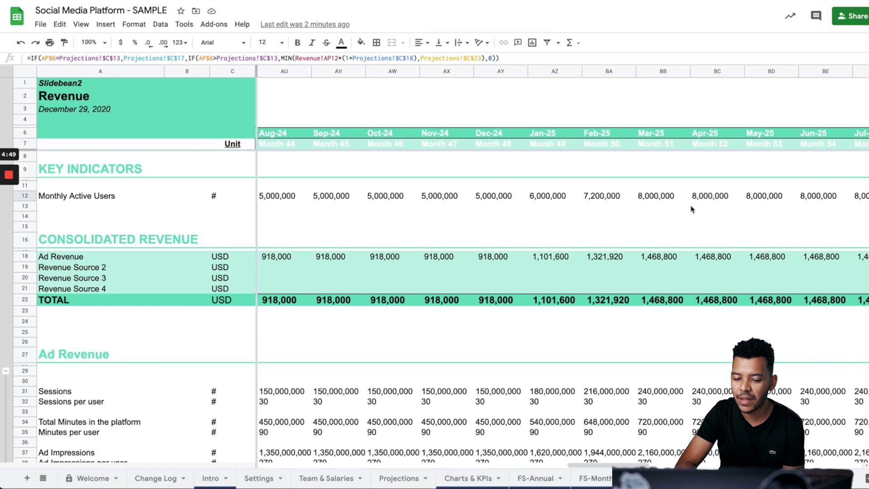
{"action": "left_click", "coordinate": [508, 196]}
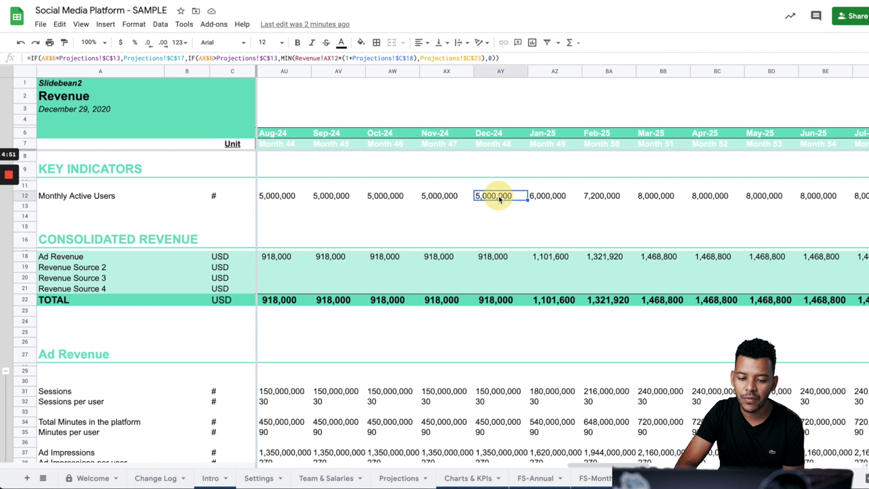
{"action": "left_click", "coordinate": [665, 201]}
{"action": "scroll", "coordinate": [685, 203], "scroll_direction": "right", "scroll_amount": 15}
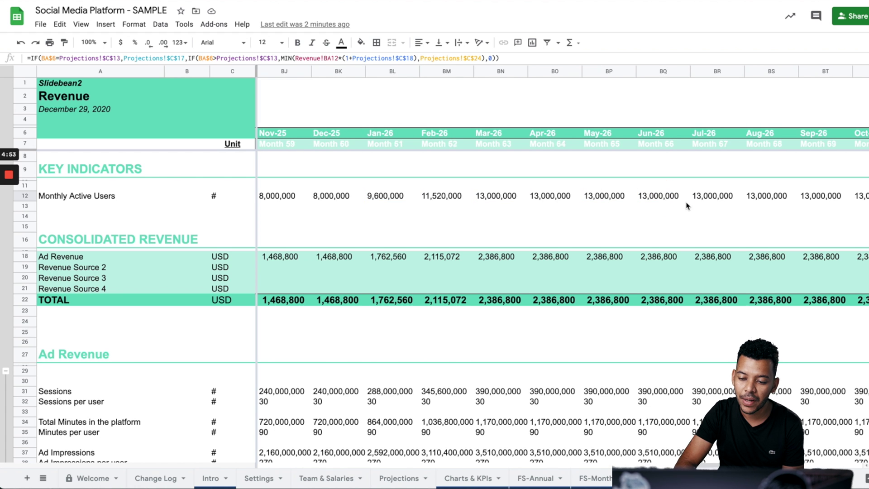
{"action": "scroll", "coordinate": [634, 206], "scroll_direction": "left", "scroll_amount": 5}
{"action": "scroll", "coordinate": [600, 207], "scroll_direction": "left", "scroll_amount": 5}
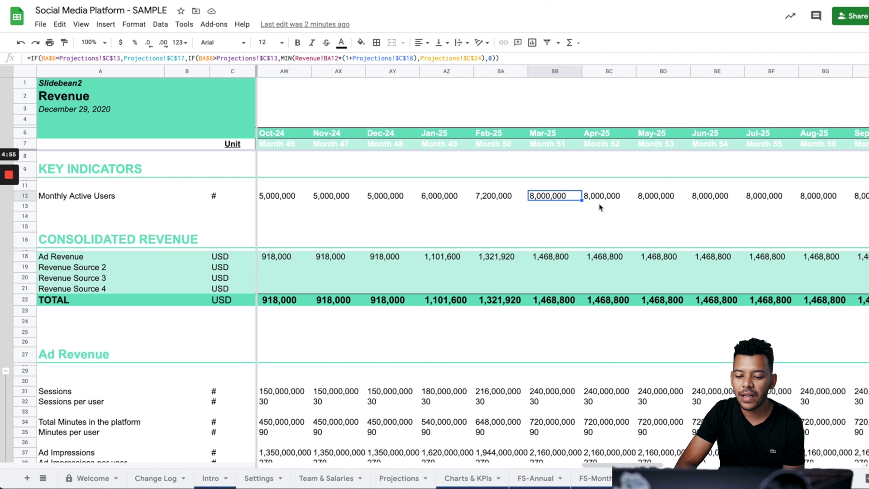
{"action": "scroll", "coordinate": [600, 208], "scroll_direction": "right", "scroll_amount": 15}
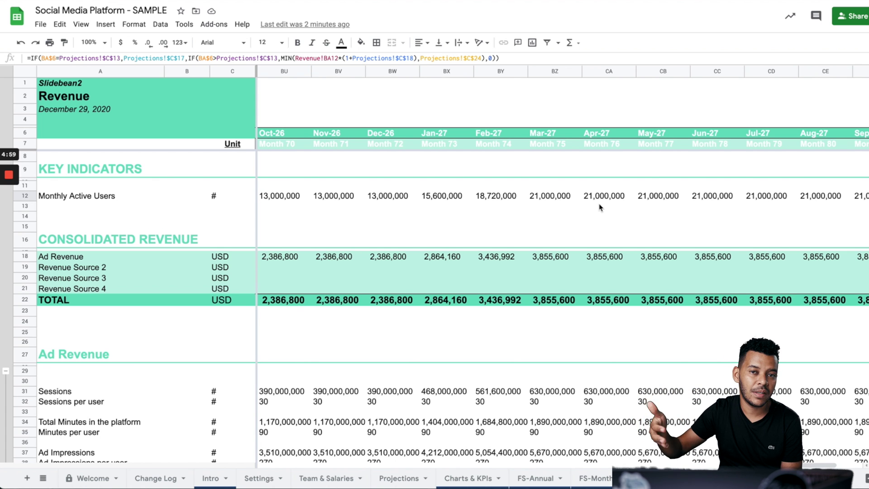
{"action": "scroll", "coordinate": [600, 208], "scroll_direction": "left", "scroll_amount": 20}
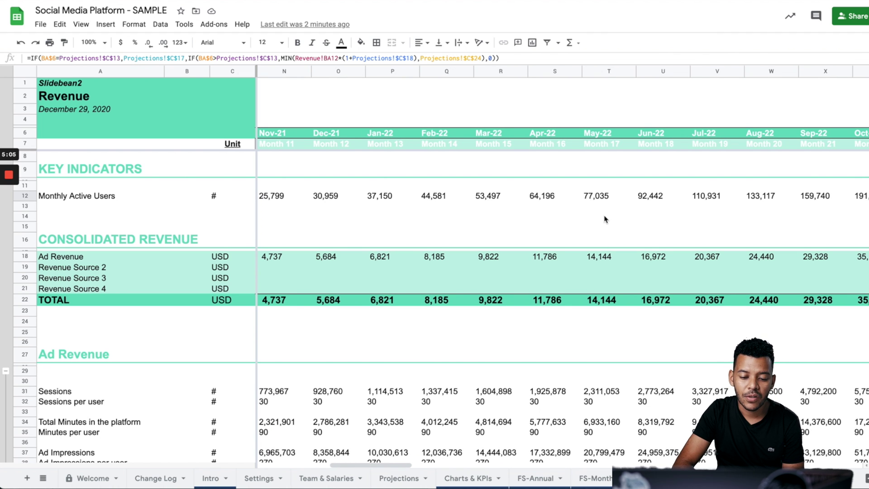
{"action": "scroll", "coordinate": [605, 219], "scroll_direction": "right", "scroll_amount": 20}
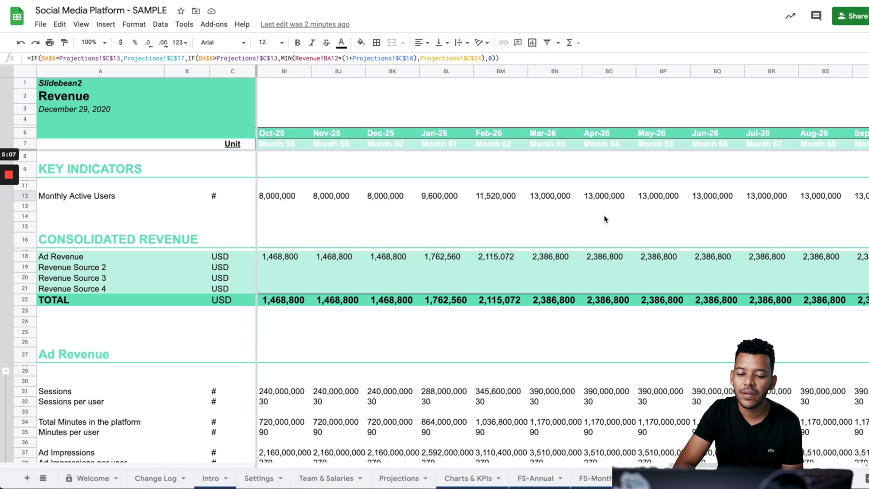
{"action": "scroll", "coordinate": [605, 219], "scroll_direction": "left", "scroll_amount": 20}
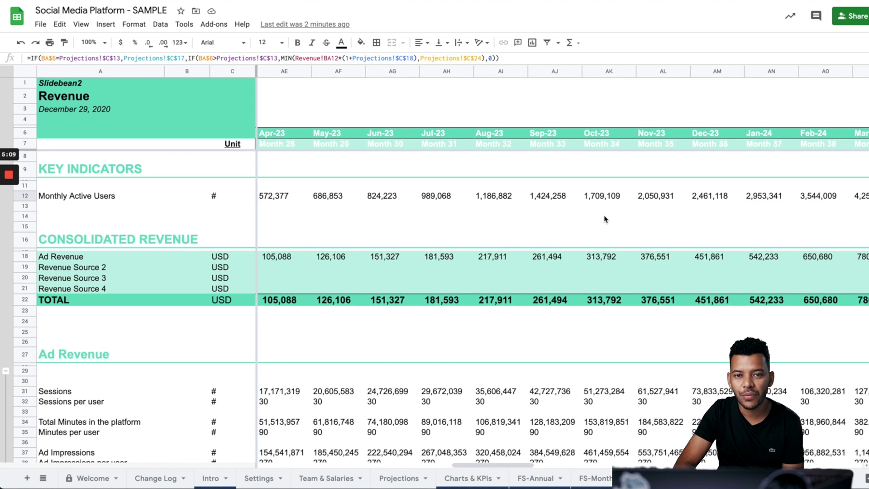
{"action": "scroll", "coordinate": [606, 219], "scroll_direction": "left", "scroll_amount": 2}
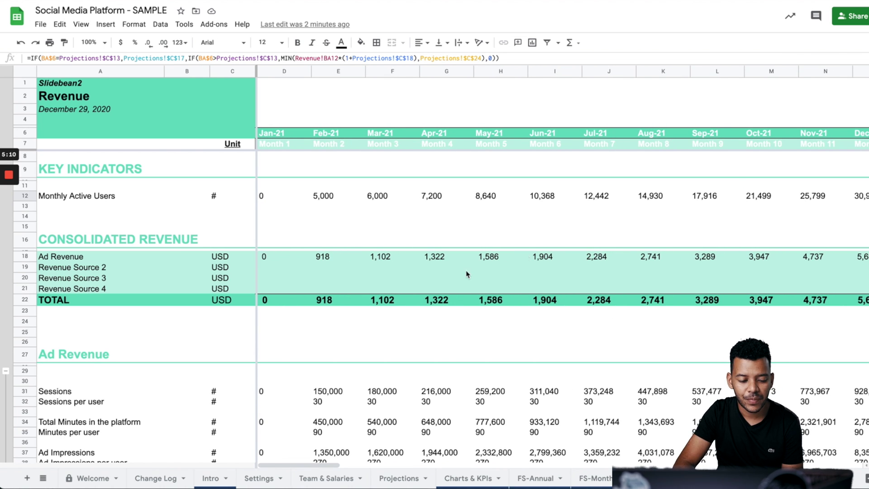
Select the ad revenue Sessions row, then the Projections Sessions per month input of 30.0
{"action": "scroll", "coordinate": [448, 282], "scroll_direction": "down", "scroll_amount": 3}
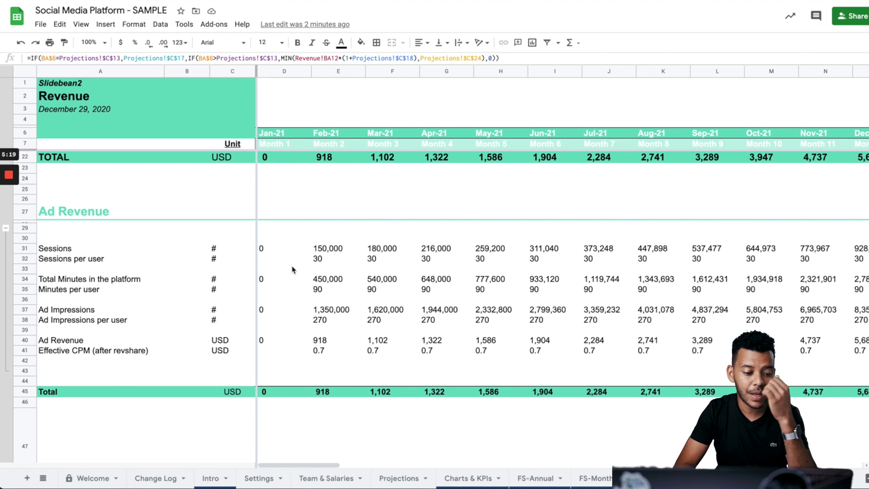
{"action": "left_click", "coordinate": [140, 249]}
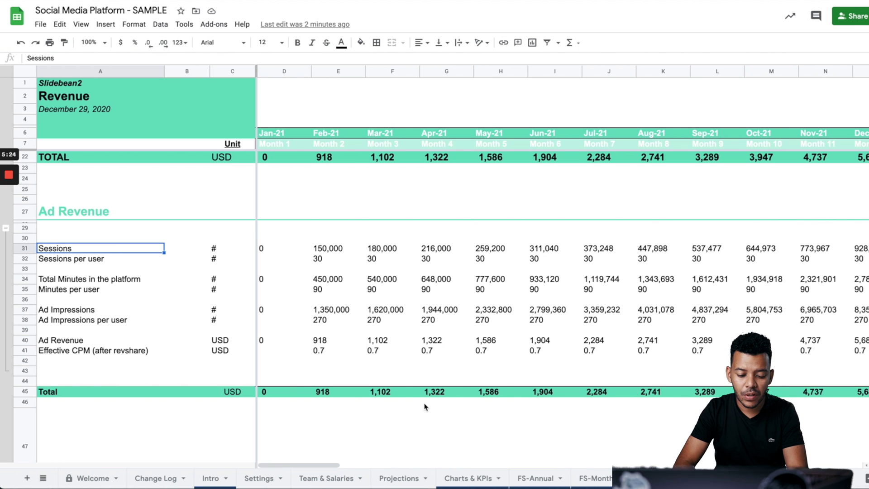
{"action": "left_click", "coordinate": [398, 478]}
{"action": "left_click", "coordinate": [170, 277]}
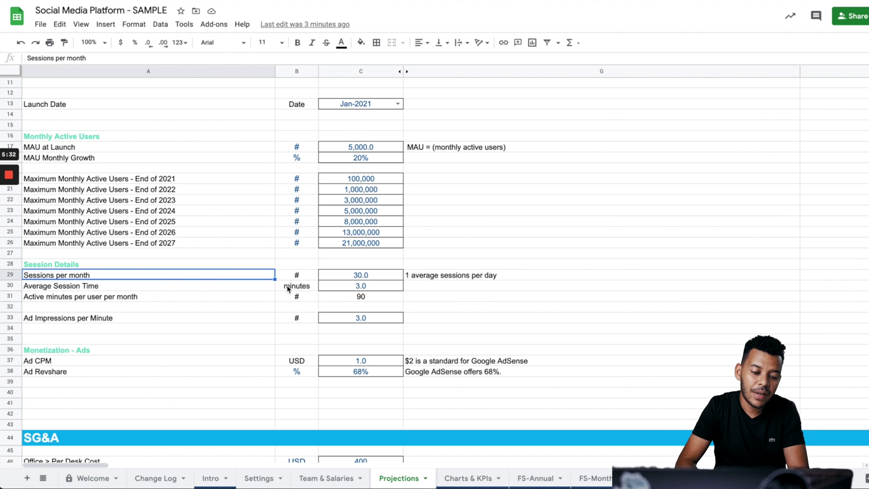
Change Sessions per month from 30 to 60 and check its unit and sessions-per-day note
{"action": "left_click", "coordinate": [330, 275]}
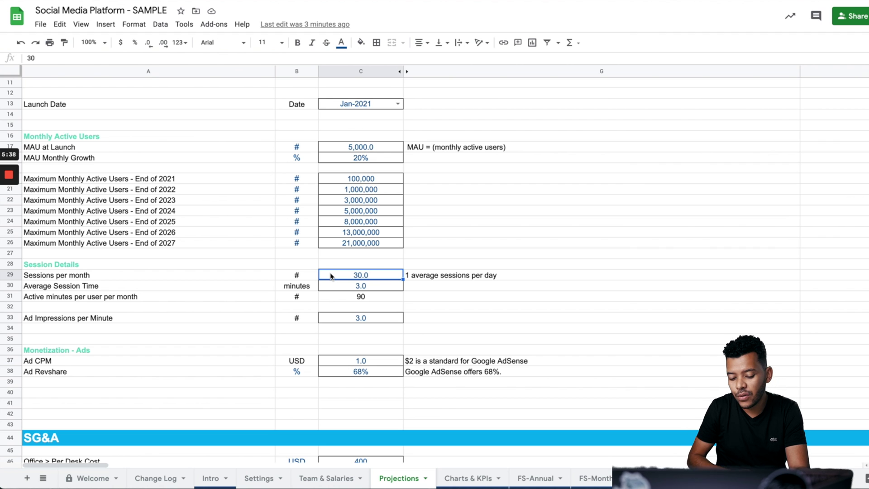
{"action": "type", "text": "60"}
{"action": "key", "text": "Return"}
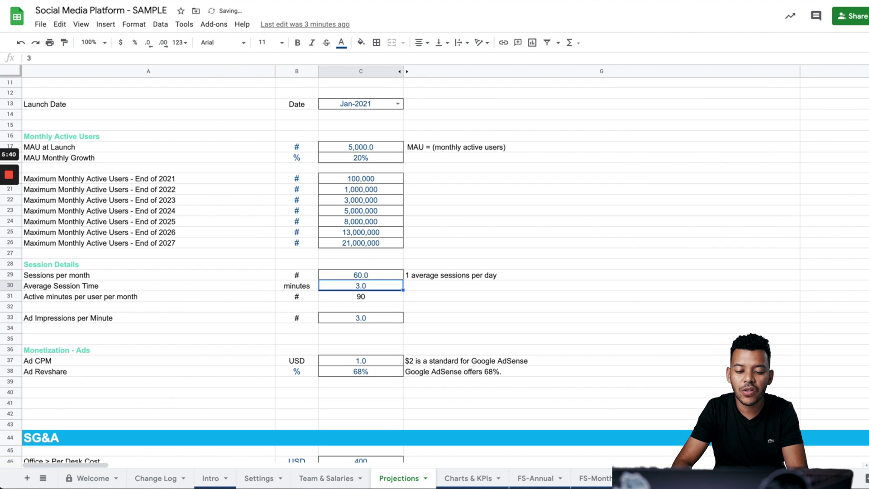
{"action": "left_click", "coordinate": [360, 275]}
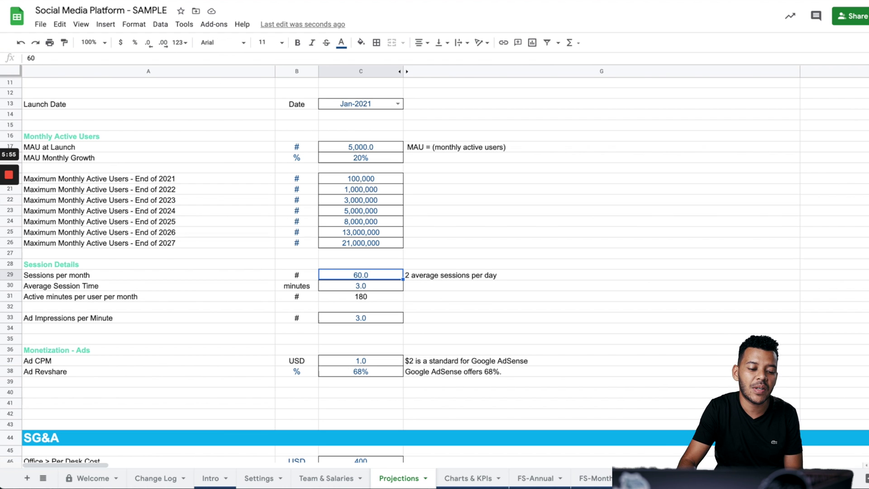
{"action": "left_click", "coordinate": [148, 275]}
{"action": "left_click", "coordinate": [296, 275]}
{"action": "left_click", "coordinate": [361, 275]}
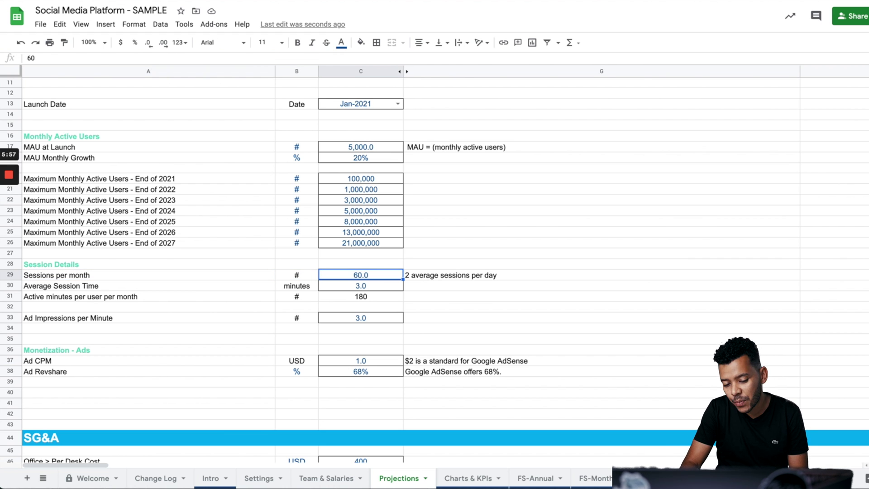
{"action": "left_click", "coordinate": [453, 275]}
{"action": "left_click", "coordinate": [148, 275]}
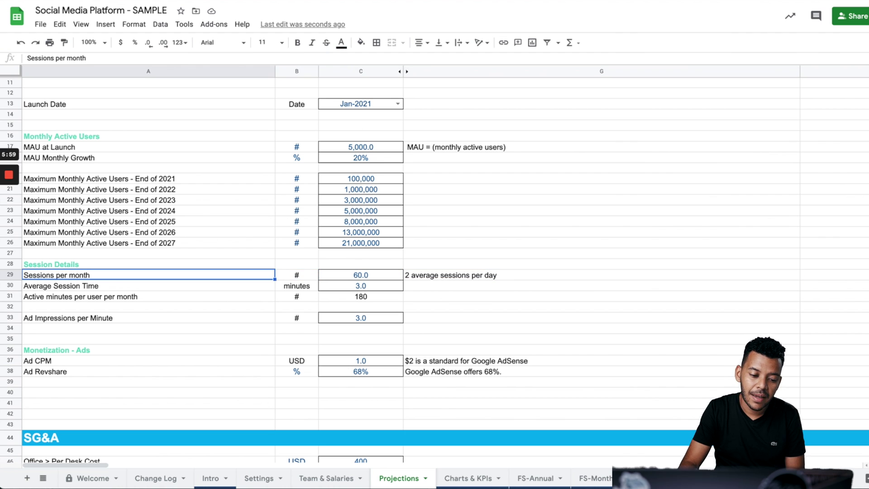
Set Average Session Time to 15 minutes, raising active minutes per user to 900
{"action": "left_click", "coordinate": [148, 285]}
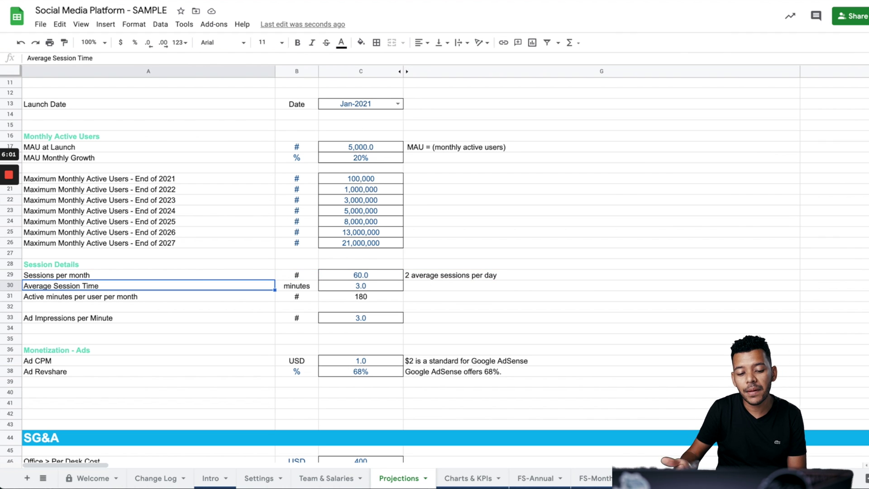
{"action": "left_click", "coordinate": [297, 286]}
{"action": "left_click", "coordinate": [361, 286]}
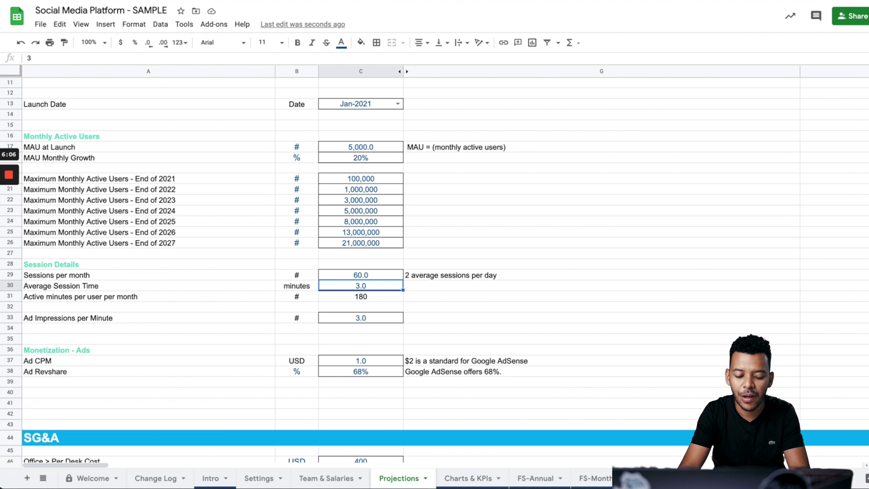
{"action": "type", "text": "15"}
{"action": "key", "text": "Return"}
{"action": "key", "text": "Up"}
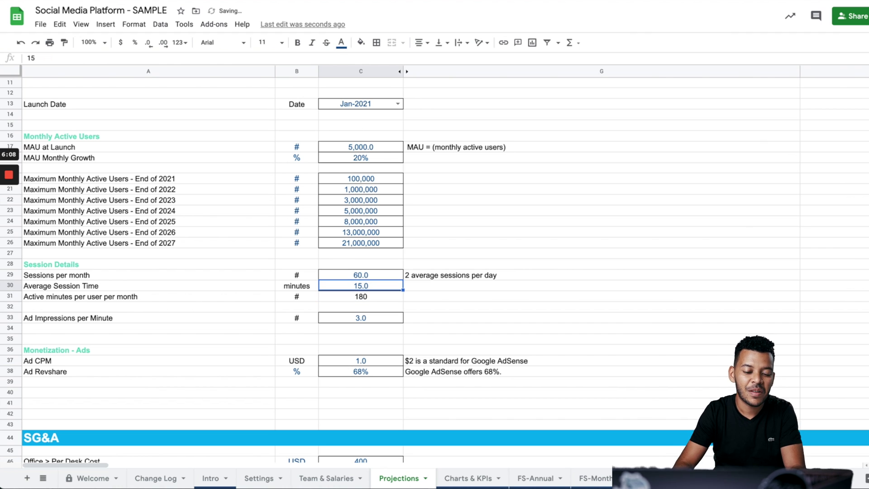
{"action": "left_click", "coordinate": [296, 285]}
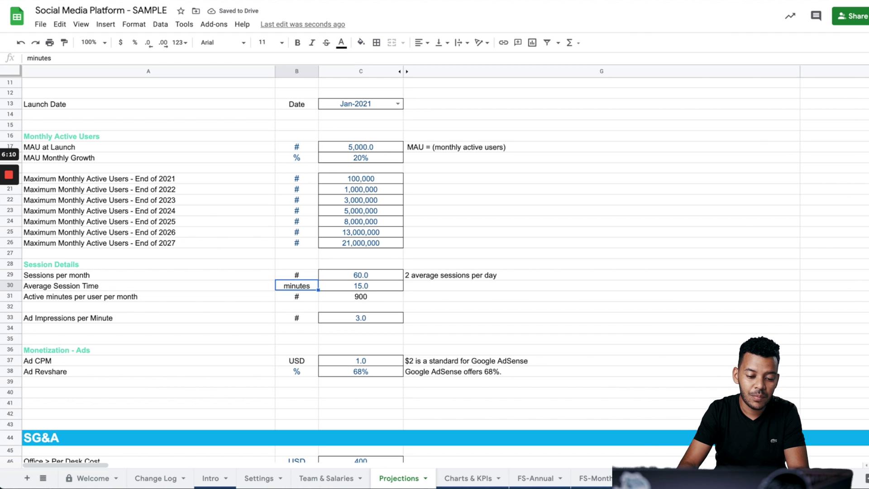
{"action": "left_click", "coordinate": [361, 285]}
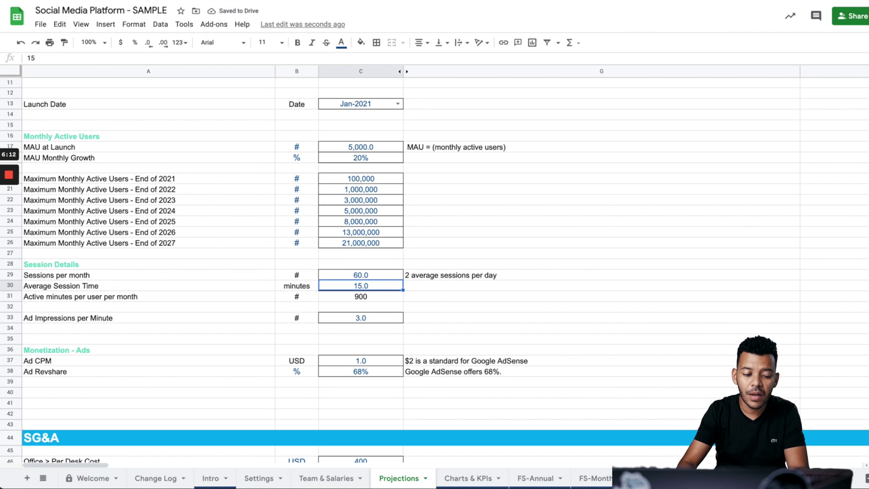
{"action": "left_click", "coordinate": [149, 285]}
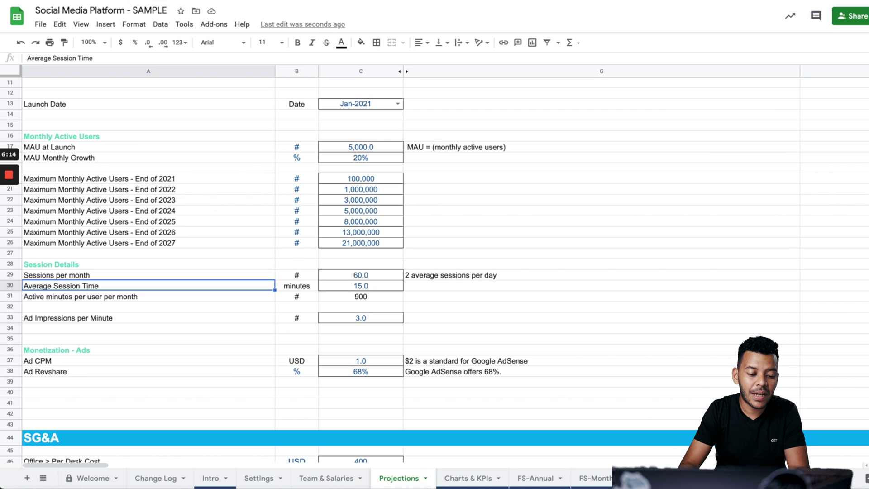
{"action": "left_click", "coordinate": [148, 296]}
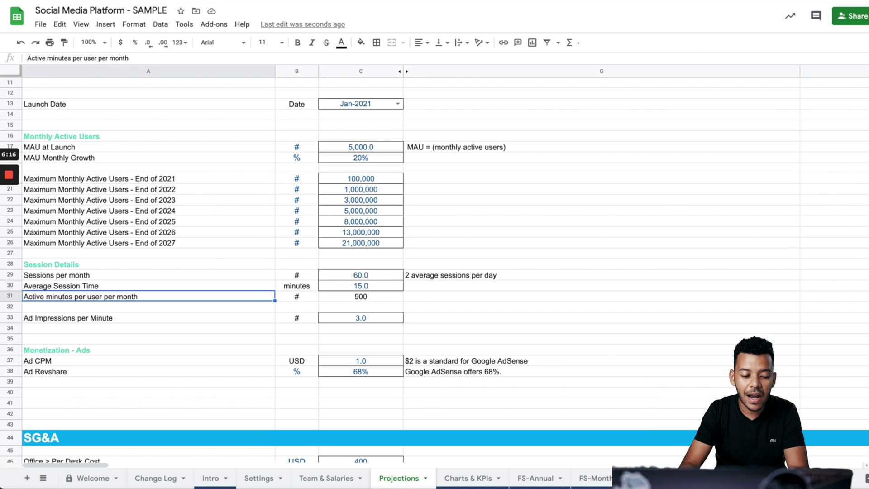
{"action": "left_click", "coordinate": [297, 296]}
{"action": "left_click", "coordinate": [361, 296]}
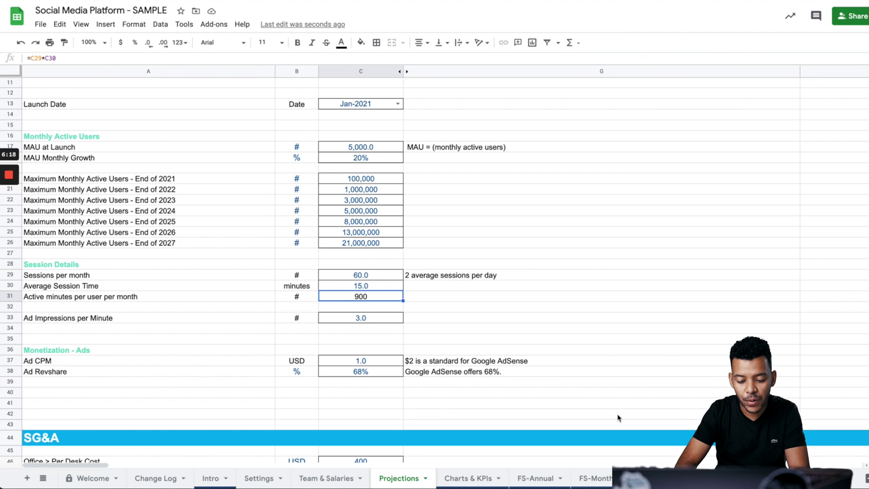
{"action": "key", "text": "alt+Down"}
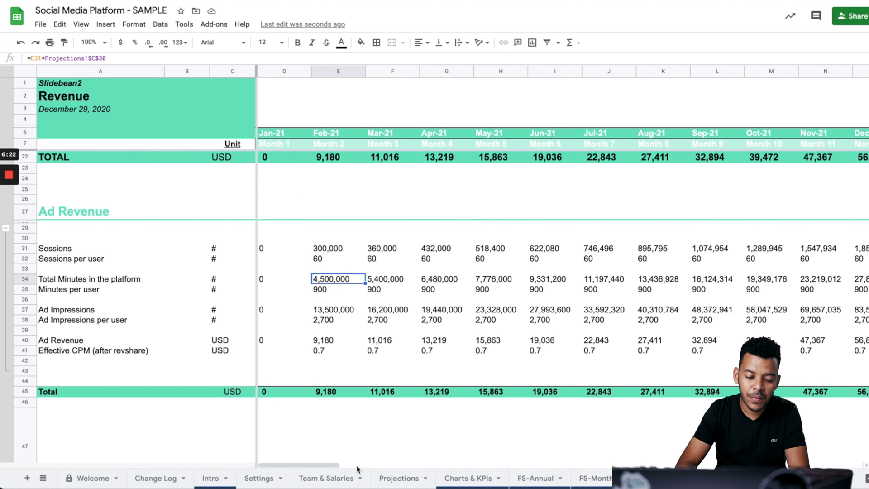
{"action": "left_click", "coordinate": [395, 477]}
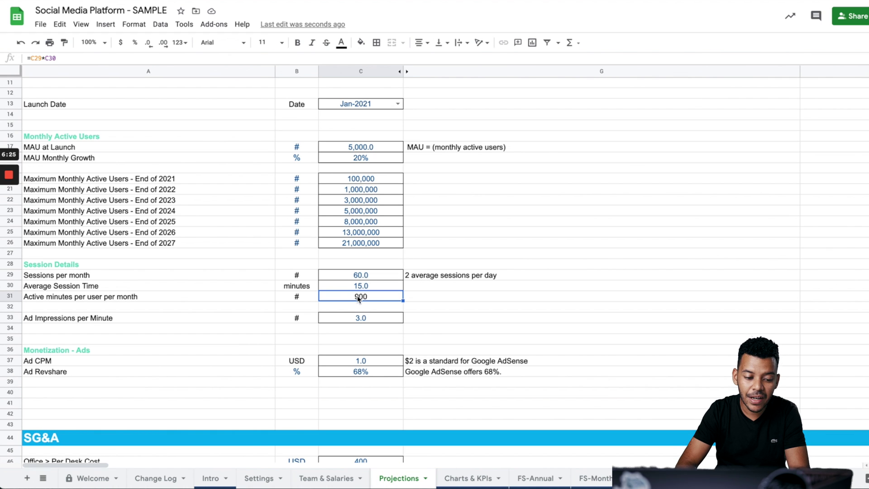
{"action": "left_click", "coordinate": [634, 477]}
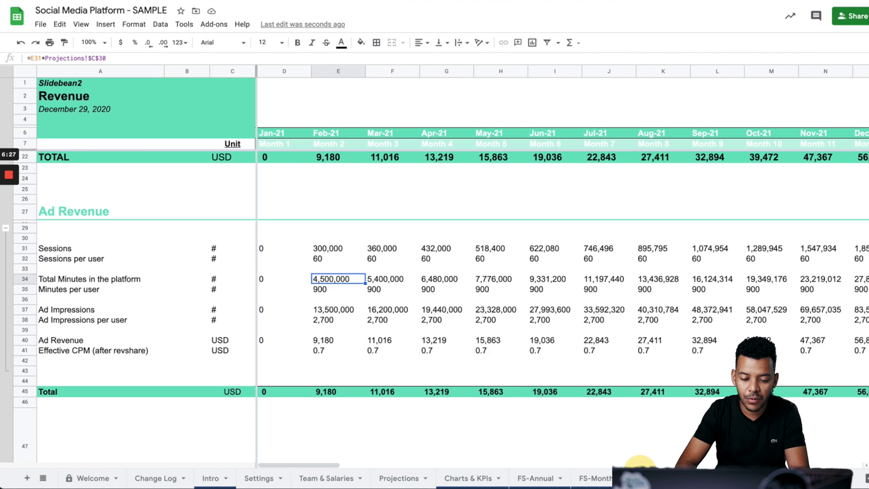
{"action": "scroll", "coordinate": [327, 271], "scroll_direction": "down", "scroll_amount": 3}
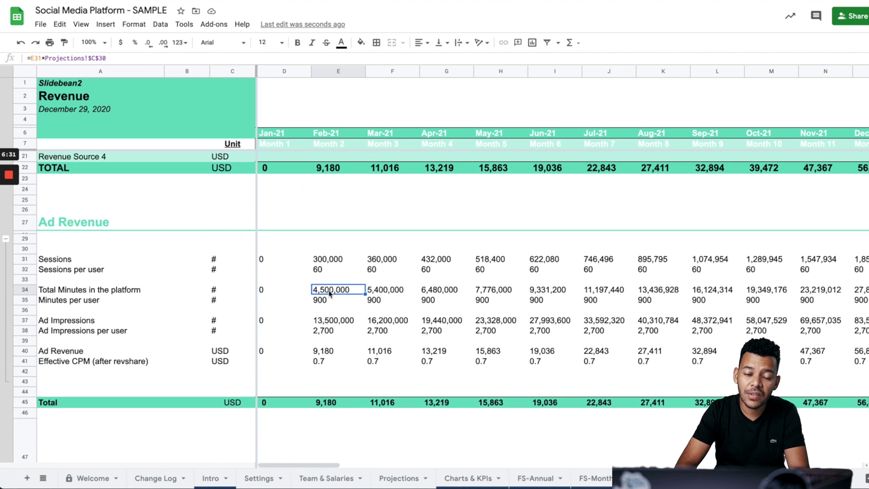
{"action": "left_click", "coordinate": [329, 301]}
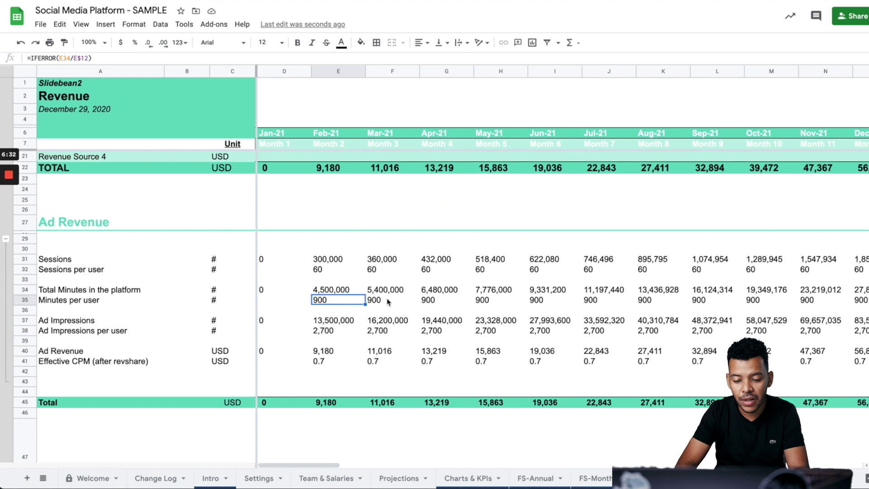
{"action": "scroll", "coordinate": [400, 303], "scroll_direction": "right", "scroll_amount": 5}
{"action": "scroll", "coordinate": [399, 303], "scroll_direction": "left", "scroll_amount": 5}
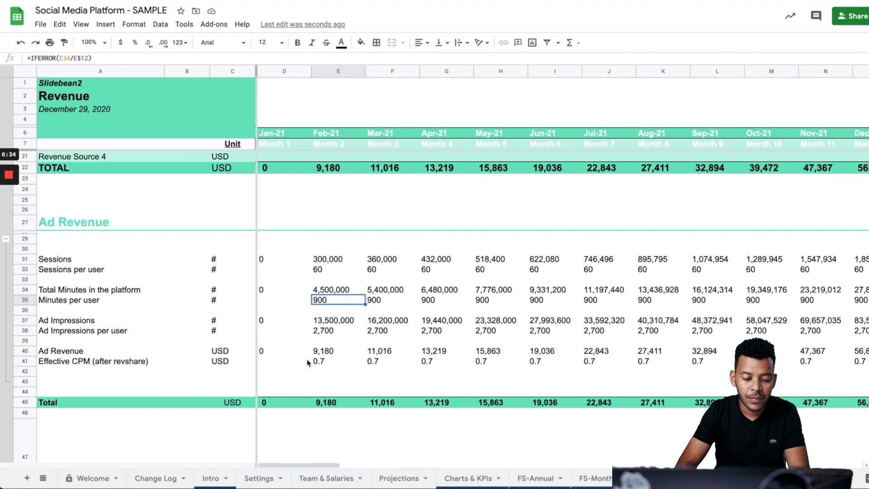
{"action": "left_click", "coordinate": [385, 476]}
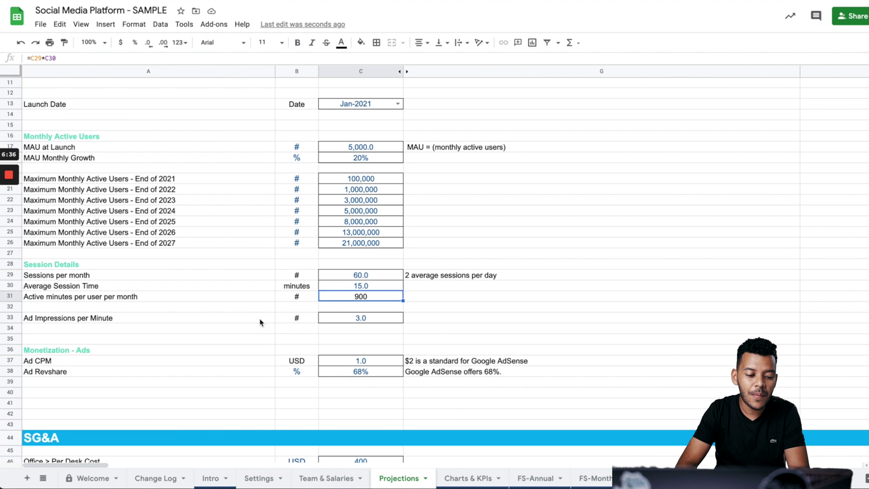
Set Ad Impressions per Minute to 1.5 on the Projections sheet
{"action": "left_click", "coordinate": [234, 321]}
{"action": "left_click", "coordinate": [371, 321]}
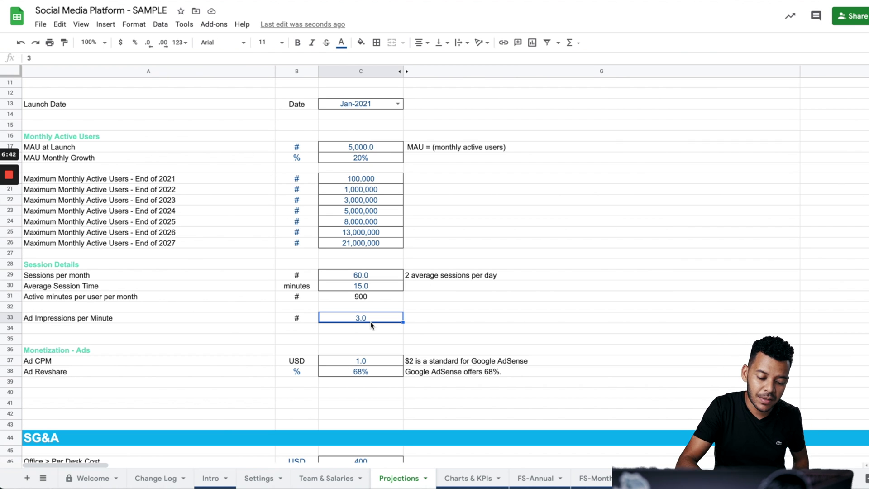
{"action": "type", "text": "1"}
{"action": "key", "text": "Return"}
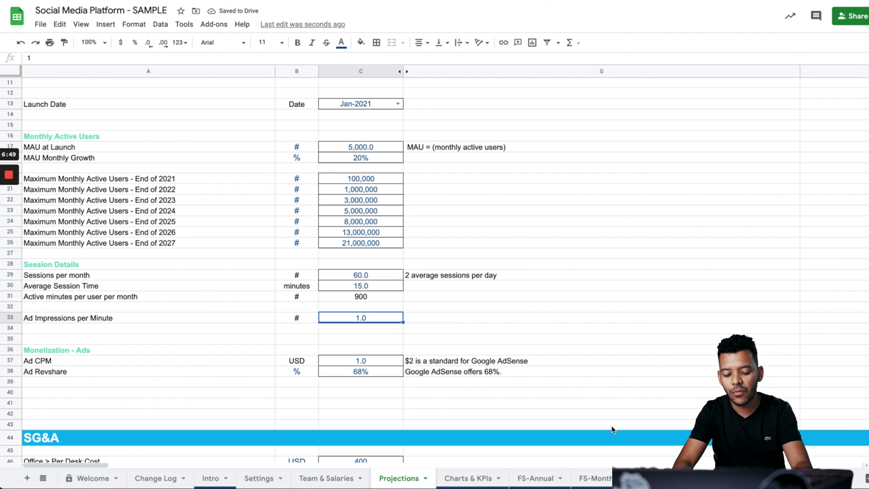
{"action": "type", "text": "1.5"}
{"action": "key", "text": "Return"}
{"action": "key", "text": "Up"}
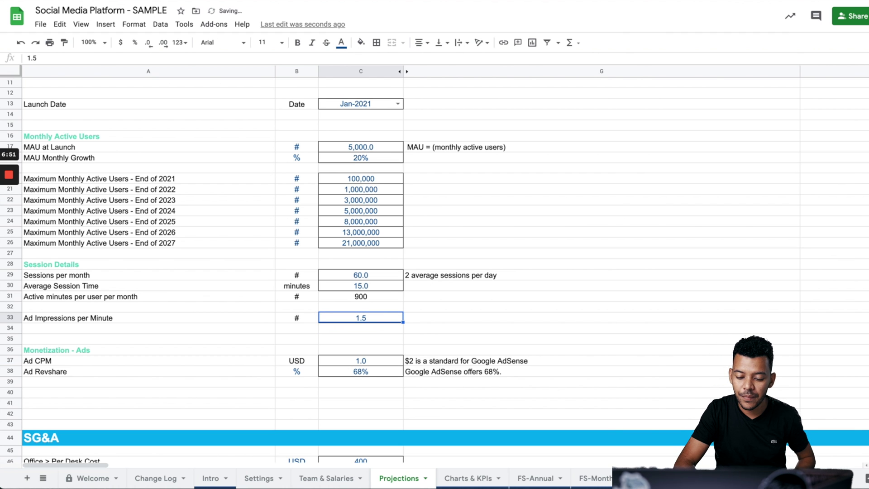
On Revenue, inspect the February Ad Impressions and per-user impressions formulas (1,350 per user)
{"action": "key", "text": "alt+Down"}
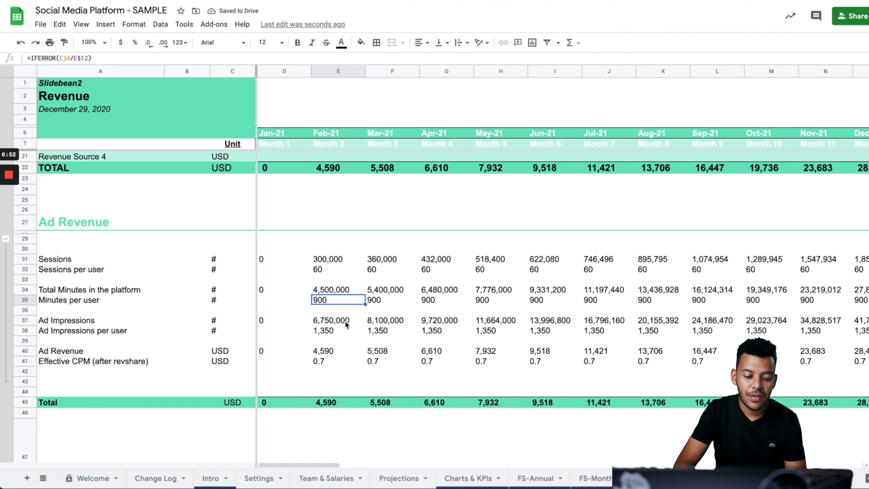
{"action": "left_click", "coordinate": [346, 324]}
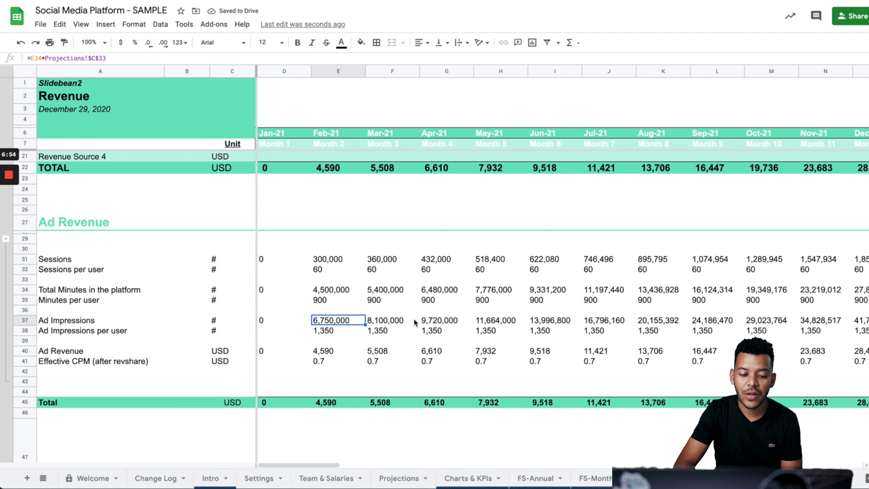
{"action": "left_click", "coordinate": [337, 331]}
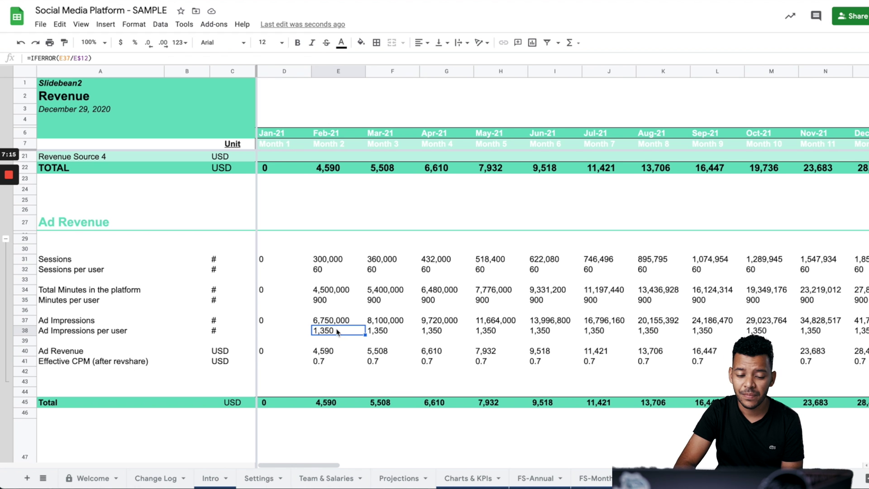
{"action": "scroll", "coordinate": [362, 331], "scroll_direction": "right", "scroll_amount": 1}
{"action": "scroll", "coordinate": [424, 334], "scroll_direction": "right", "scroll_amount": 2}
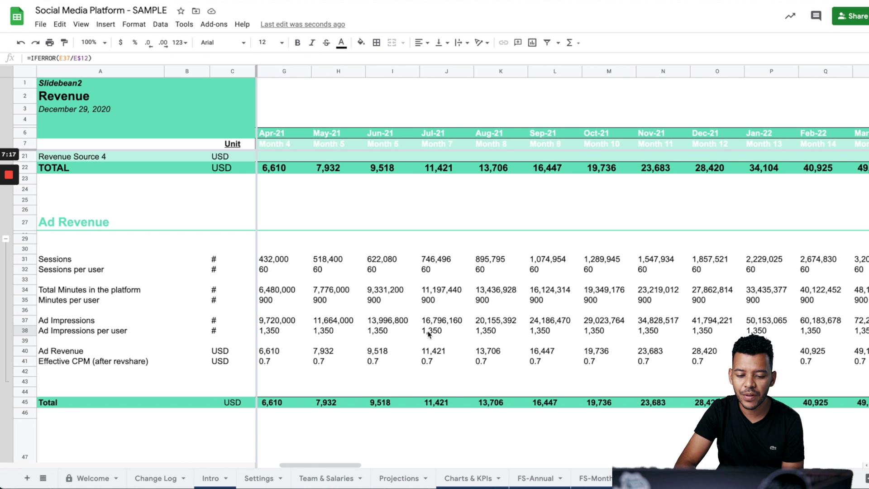
{"action": "scroll", "coordinate": [403, 330], "scroll_direction": "left", "scroll_amount": 3}
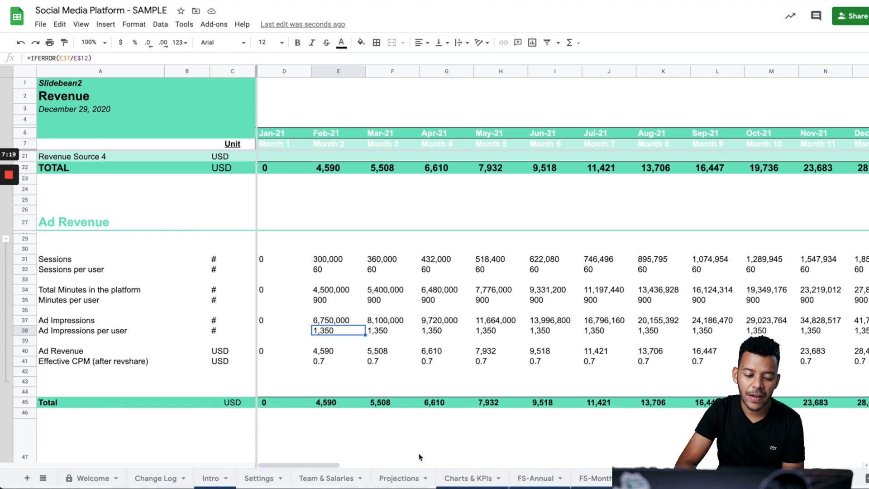
Set Ad CPM to 2 USD and check the Feb-21 Ad Revenue formula on Revenue
{"action": "left_click", "coordinate": [407, 477]}
{"action": "left_click", "coordinate": [304, 362]}
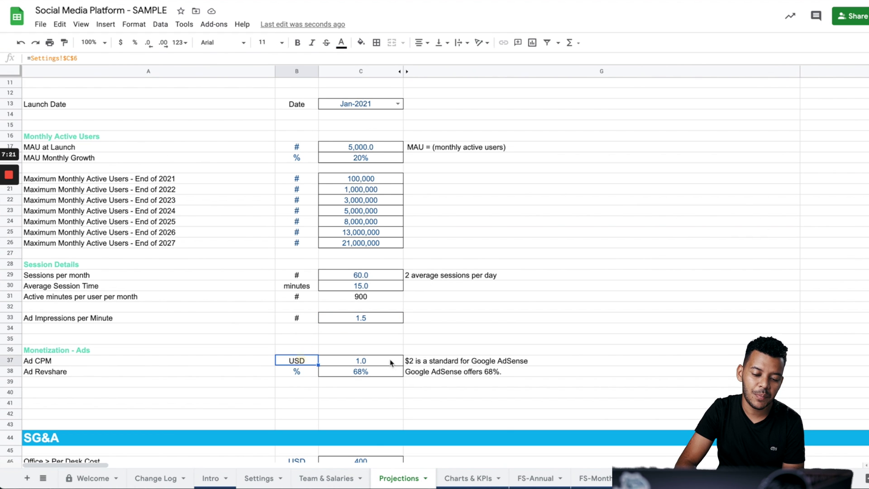
{"action": "left_click", "coordinate": [372, 362]}
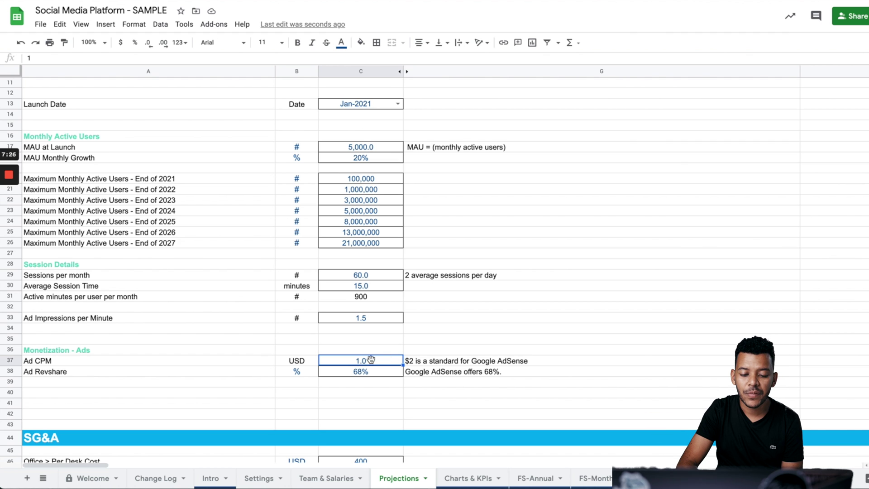
{"action": "type", "text": "2"}
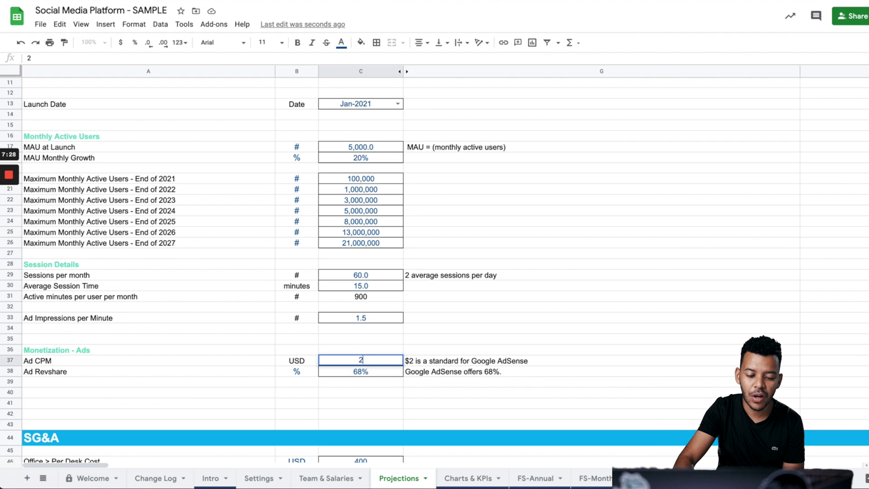
{"action": "key", "text": "Return"}
{"action": "key", "text": "Up"}
{"action": "key", "text": "ctrl+shift+Page_Down"}
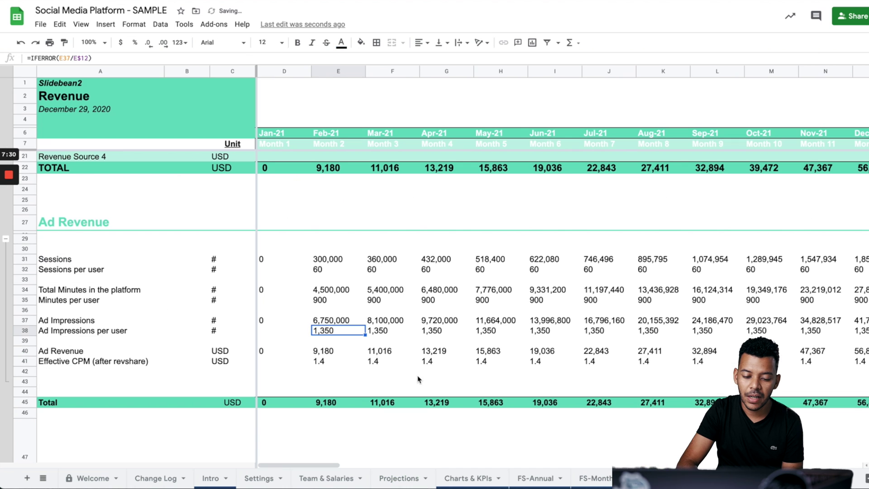
{"action": "left_click", "coordinate": [329, 352]}
{"action": "scroll", "coordinate": [402, 359], "scroll_direction": "right", "scroll_amount": 4}
{"action": "scroll", "coordinate": [402, 359], "scroll_direction": "left", "scroll_amount": 4}
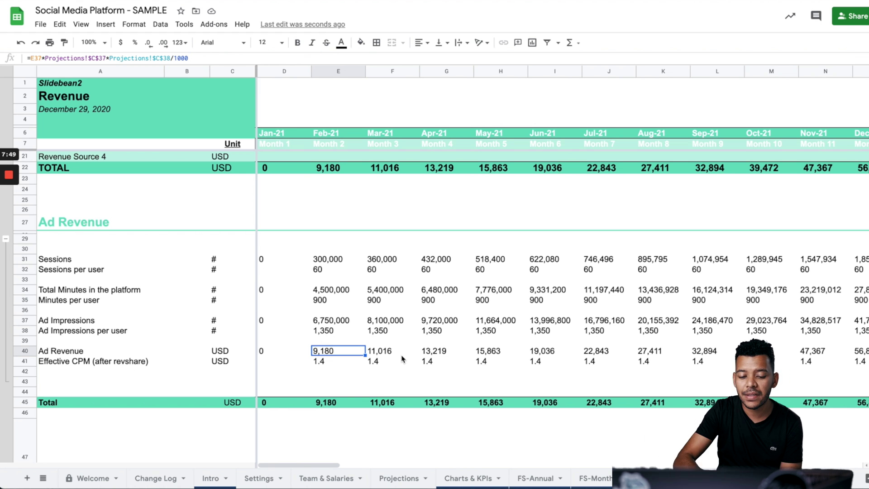
Raise Ad Revshare from 68% to 100% and check Feb-21 ad revenue of 13,500
{"action": "left_click", "coordinate": [398, 478]}
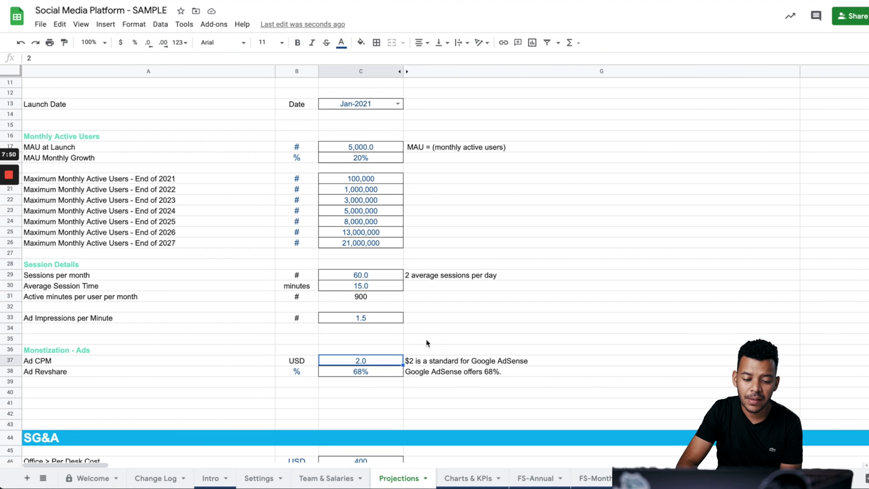
{"action": "left_click", "coordinate": [448, 372]}
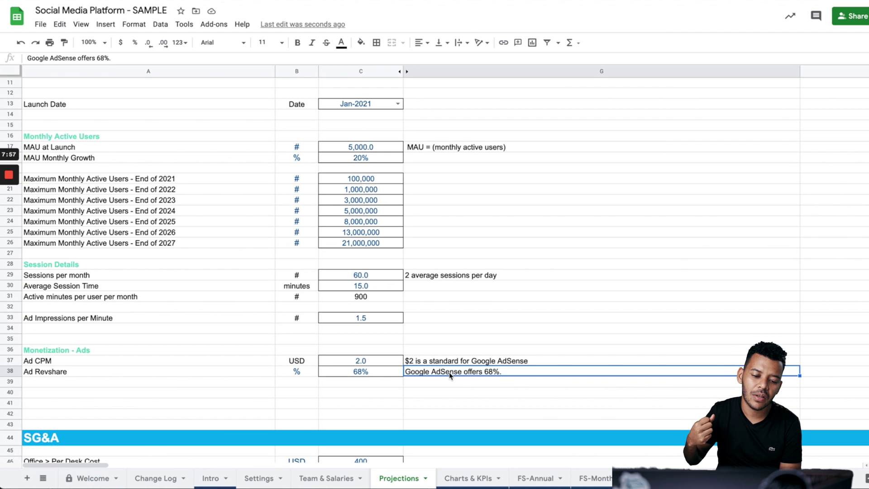
{"action": "left_click", "coordinate": [356, 373]}
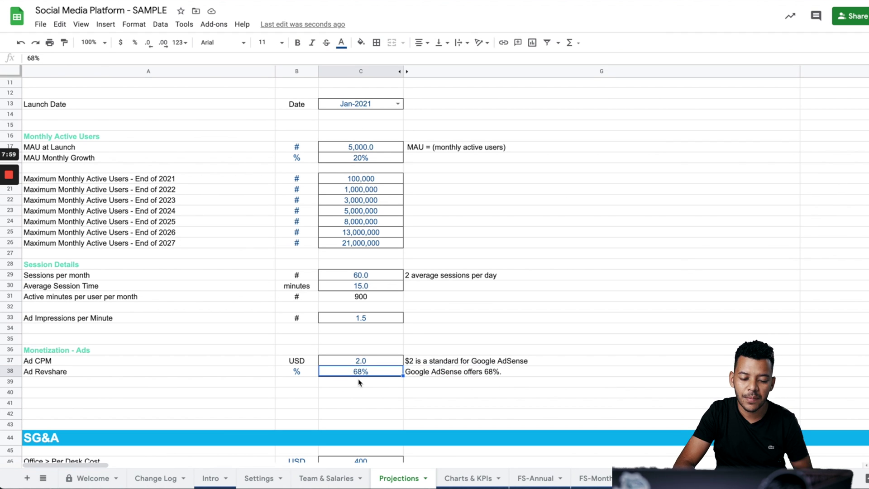
{"action": "type", "text": "100"}
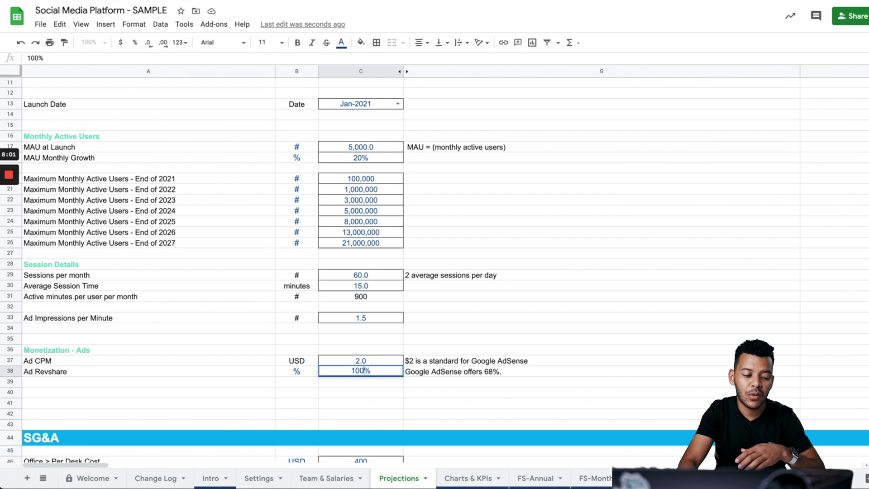
{"action": "key", "text": "Return"}
{"action": "key", "text": "Up"}
{"action": "key", "text": "ctrl+shift+Page_Down"}
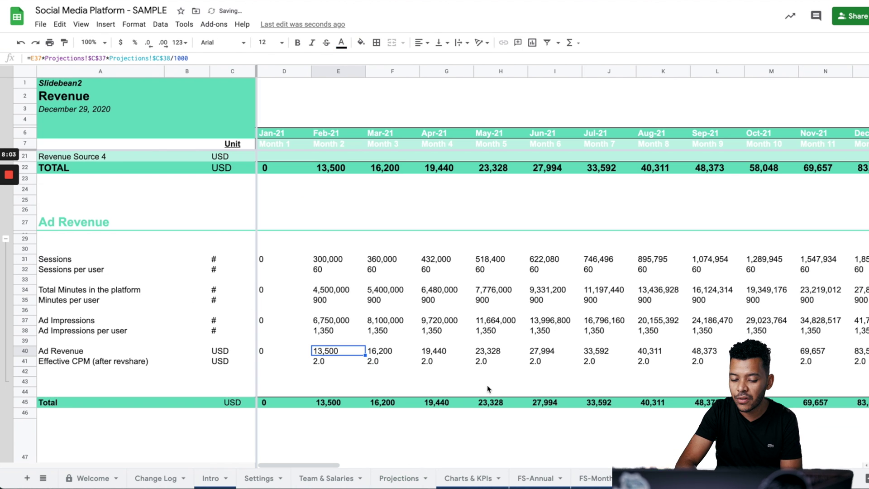
{"action": "left_click", "coordinate": [332, 402]}
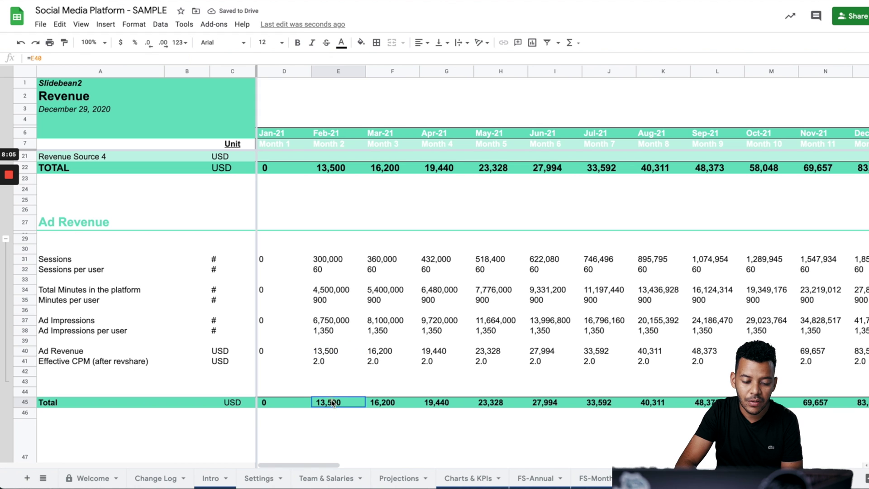
Undo Ad Revshare back to 68% and reopen the Feb-21 Ad Revenue formula (9,180)
{"action": "left_click", "coordinate": [398, 478]}
{"action": "key", "text": "ctrl+z"}
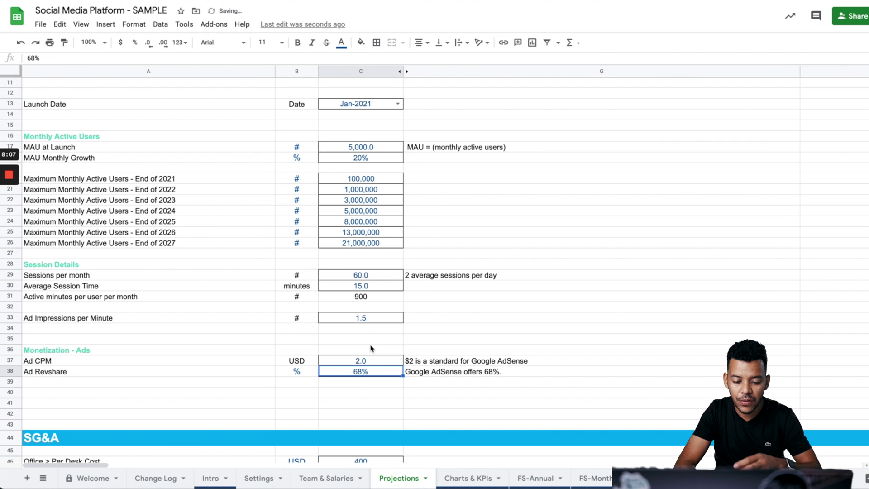
{"action": "key", "text": "ctrl+shift+Page_Down"}
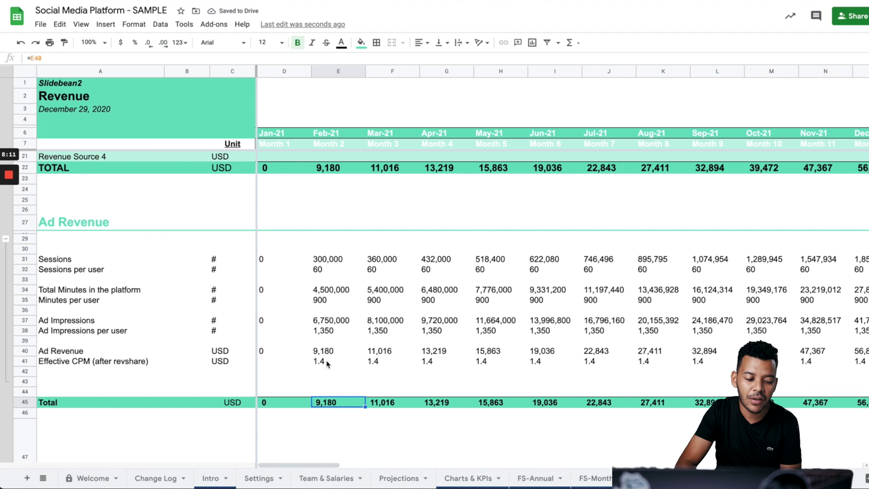
{"action": "left_click", "coordinate": [344, 404]}
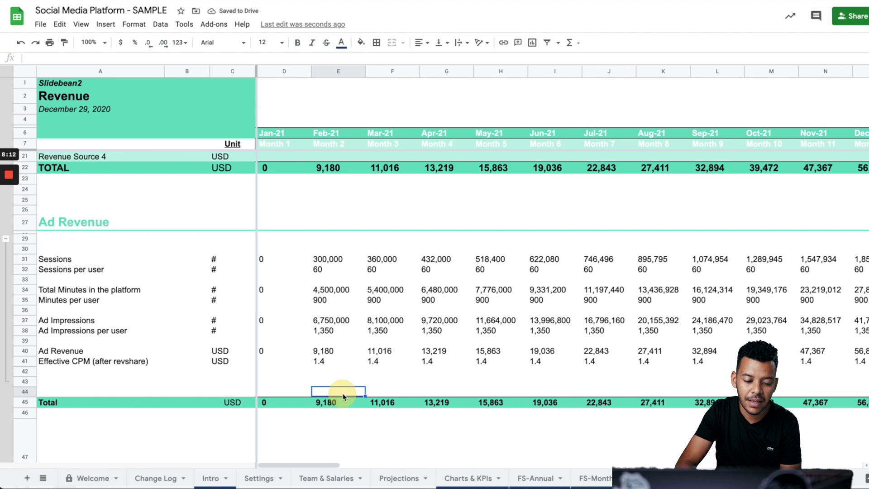
{"action": "double_click", "coordinate": [328, 353]}
{"action": "key", "text": "Escape"}
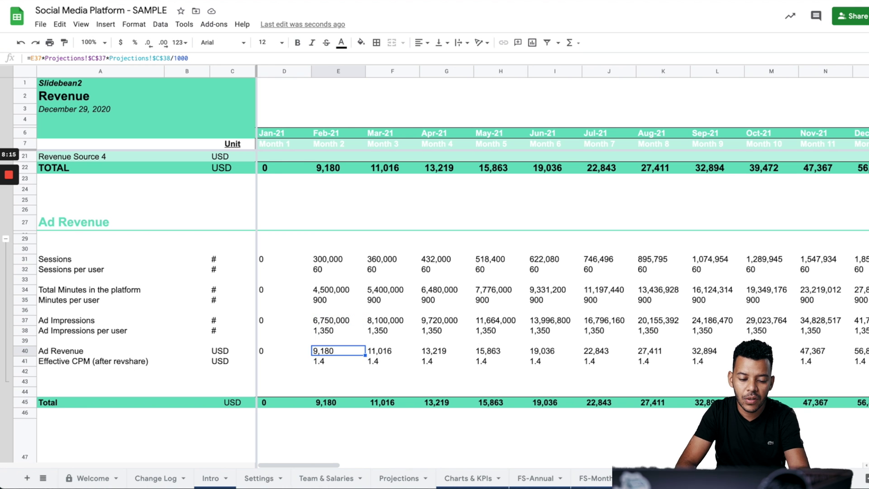
Scroll across the Revenue months, checking the Sep-22 effective CPM formula
{"action": "scroll", "coordinate": [446, 361], "scroll_direction": "right", "scroll_amount": 3}
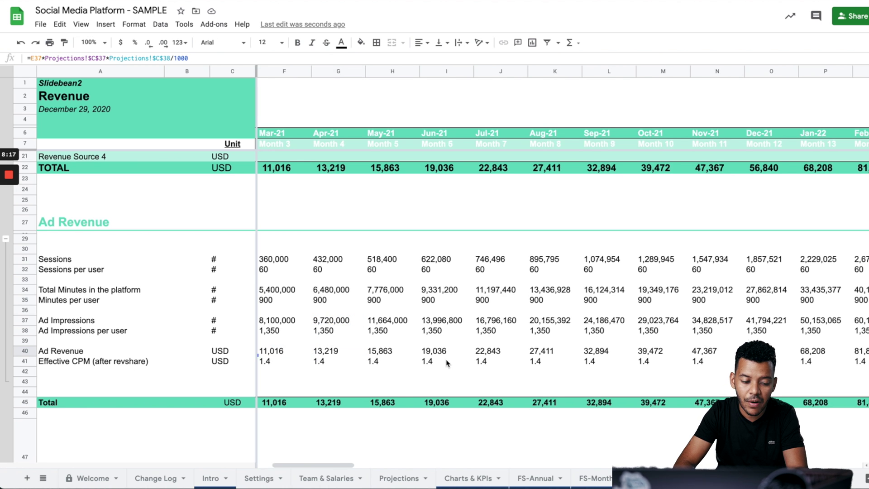
{"action": "scroll", "coordinate": [446, 361], "scroll_direction": "right", "scroll_amount": 14}
{"action": "left_click", "coordinate": [429, 361]}
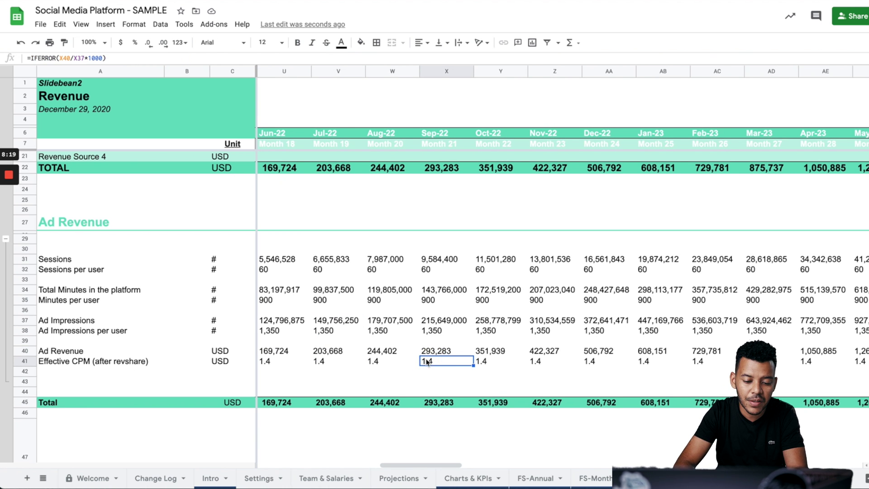
{"action": "left_click", "coordinate": [391, 476]}
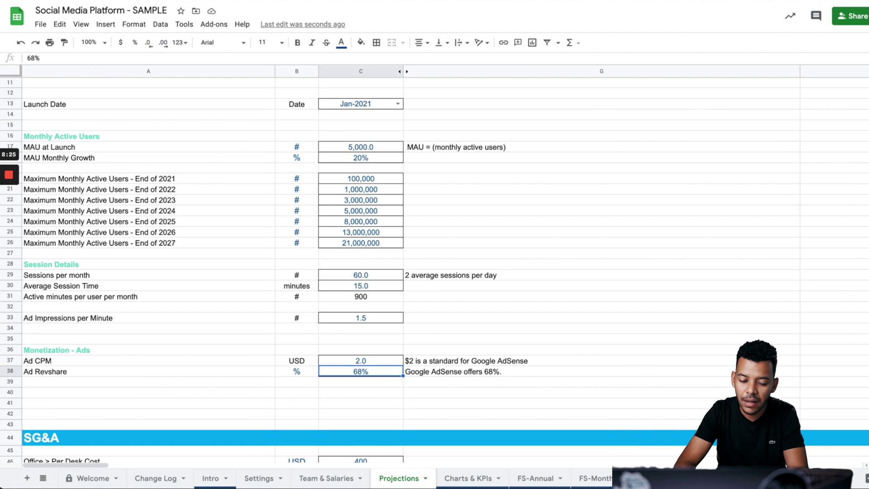
{"action": "key", "text": "ctrl+shift+Page_Down"}
{"action": "scroll", "coordinate": [562, 329], "scroll_direction": "right", "scroll_amount": 15}
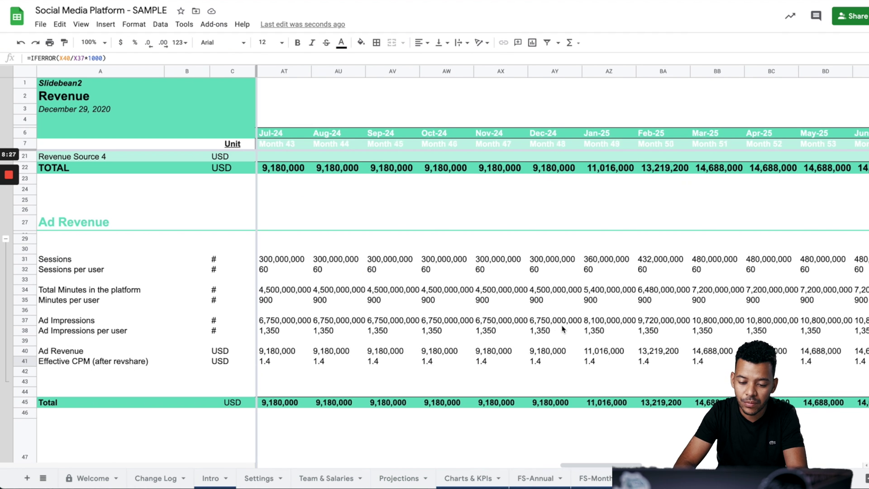
{"action": "scroll", "coordinate": [563, 329], "scroll_direction": "right", "scroll_amount": 5}
{"action": "scroll", "coordinate": [575, 335], "scroll_direction": "left", "scroll_amount": 20}
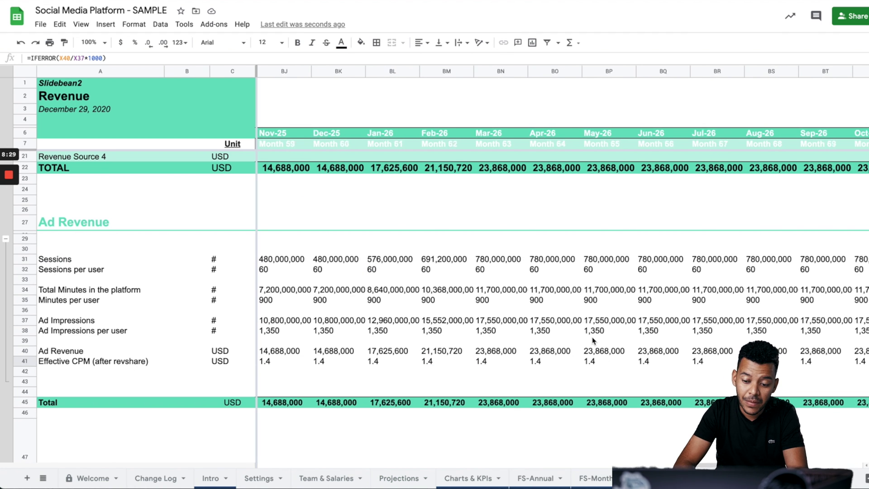
{"action": "scroll", "coordinate": [593, 340], "scroll_direction": "left", "scroll_amount": 3}
{"action": "scroll", "coordinate": [656, 333], "scroll_direction": "right", "scroll_amount": 20}
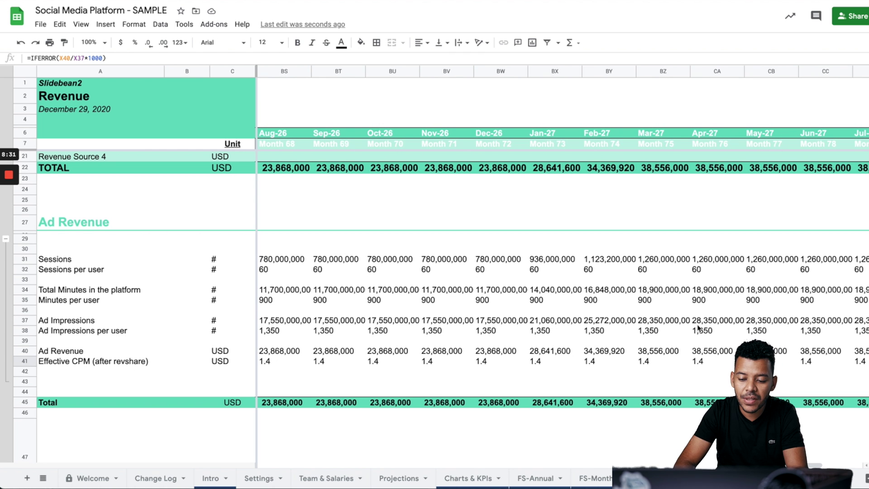
{"action": "scroll", "coordinate": [695, 328], "scroll_direction": "right", "scroll_amount": 1}
{"action": "scroll", "coordinate": [696, 327], "scroll_direction": "up", "scroll_amount": 5}
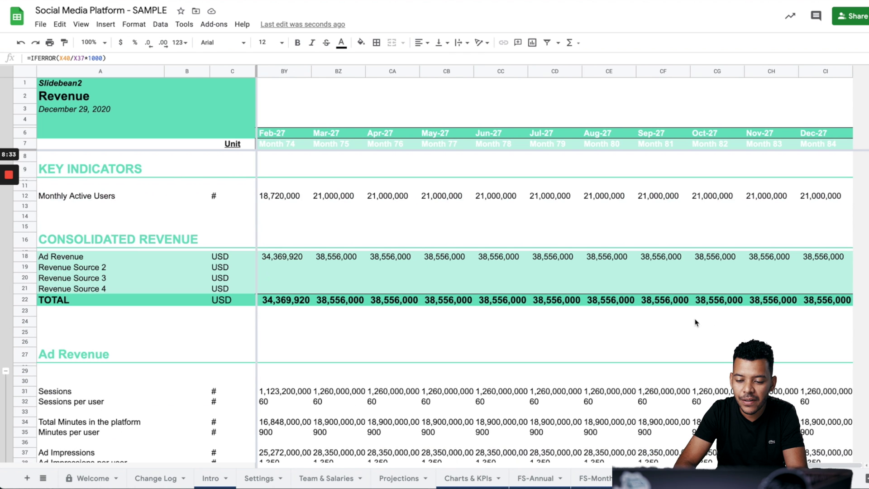
Inspect the Oct-27 MAU and Sessions formulas and the Nov-27 total ad revenue formula
{"action": "left_click", "coordinate": [720, 196]}
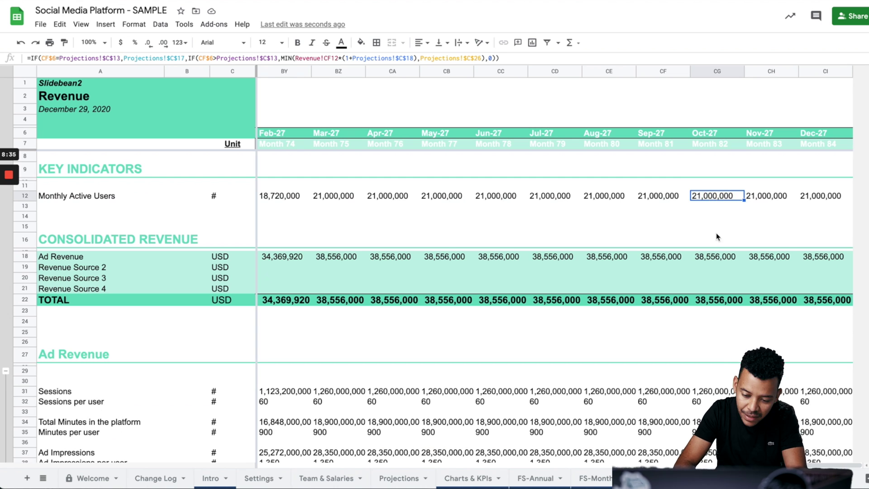
{"action": "scroll", "coordinate": [720, 245], "scroll_direction": "down", "scroll_amount": 2}
{"action": "left_click", "coordinate": [706, 353]}
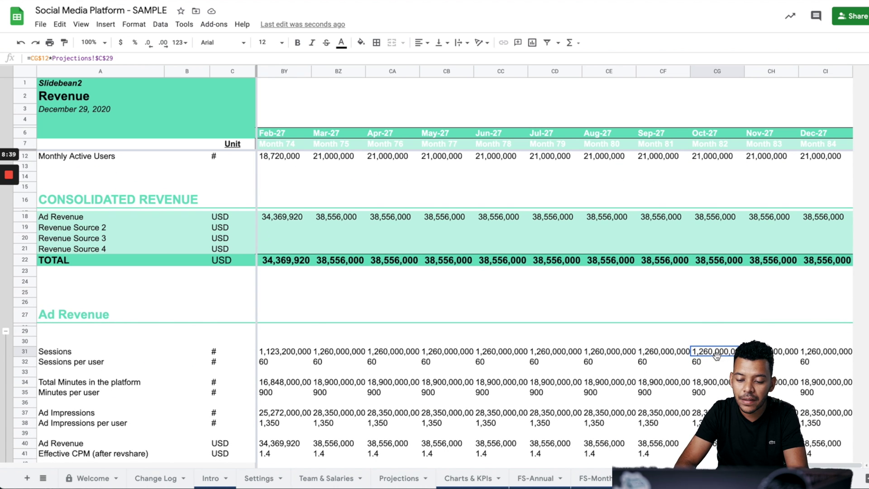
{"action": "scroll", "coordinate": [715, 364], "scroll_direction": "down", "scroll_amount": 2}
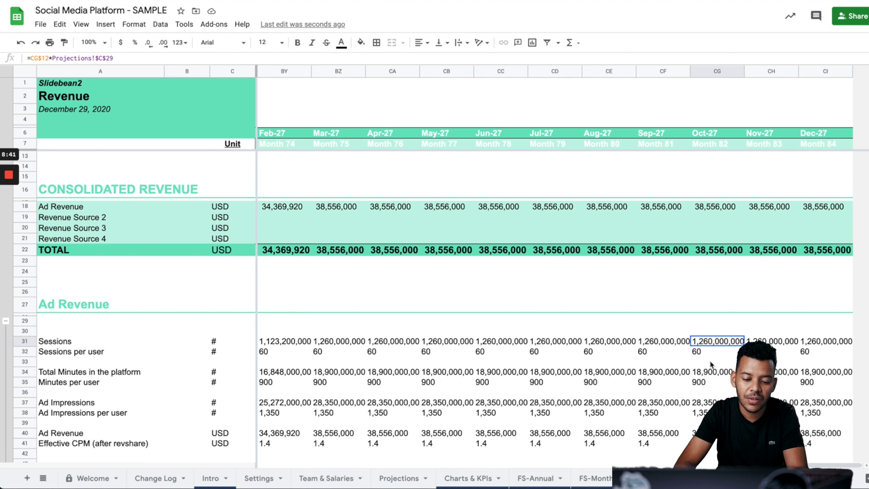
{"action": "scroll", "coordinate": [428, 312], "scroll_direction": "down", "scroll_amount": 1}
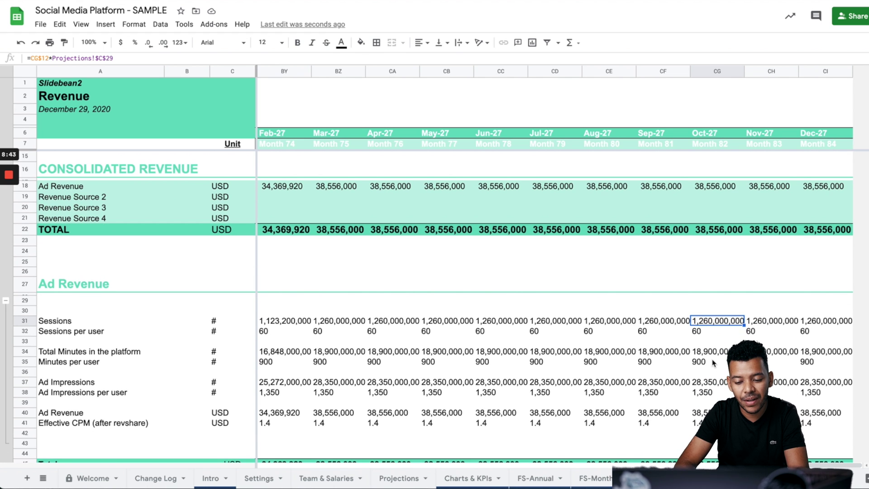
{"action": "scroll", "coordinate": [714, 363], "scroll_direction": "down", "scroll_amount": 2}
{"action": "scroll", "coordinate": [692, 283], "scroll_direction": "down", "scroll_amount": 2}
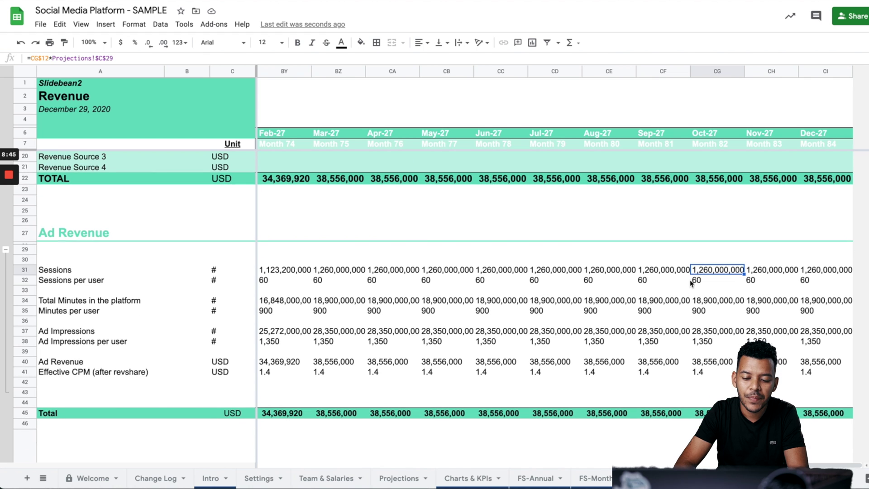
{"action": "left_click", "coordinate": [702, 410]}
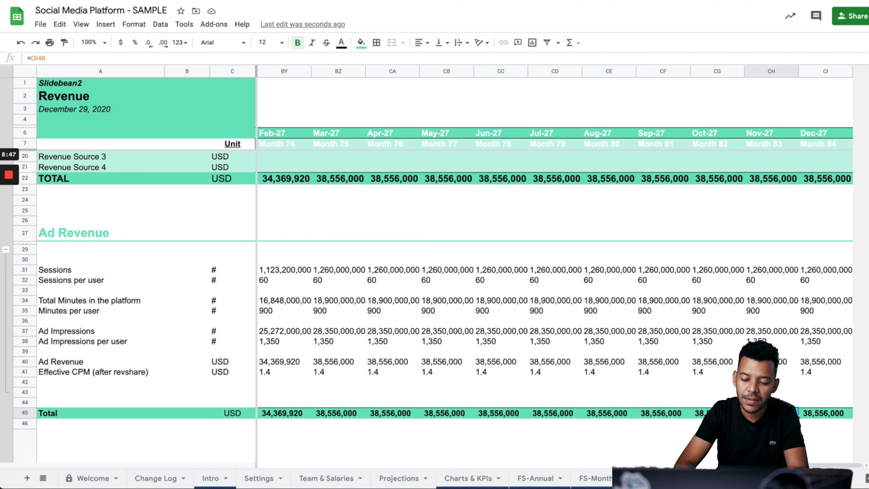
{"action": "scroll", "coordinate": [604, 416], "scroll_direction": "left", "scroll_amount": 5}
{"action": "scroll", "coordinate": [603, 416], "scroll_direction": "left", "scroll_amount": 20}
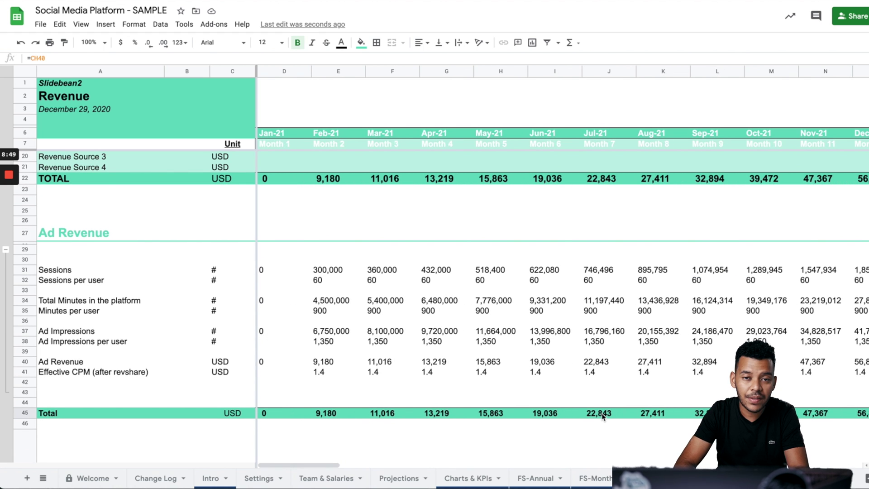
{"action": "left_click", "coordinate": [400, 479]}
Scroll the Projections inputs, browse the Team & Salaries sheet, then open Operating Expenses
{"action": "scroll", "coordinate": [457, 326], "scroll_direction": "up", "scroll_amount": 5}
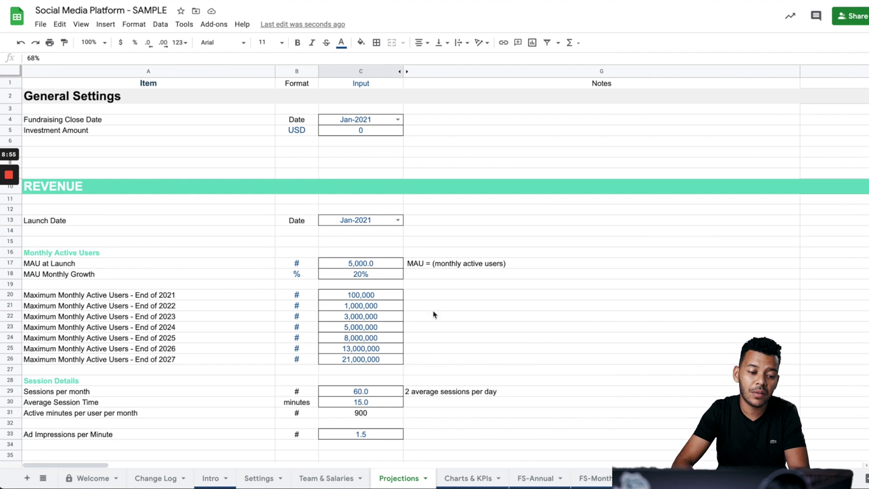
{"action": "scroll", "coordinate": [487, 344], "scroll_direction": "down", "scroll_amount": 5}
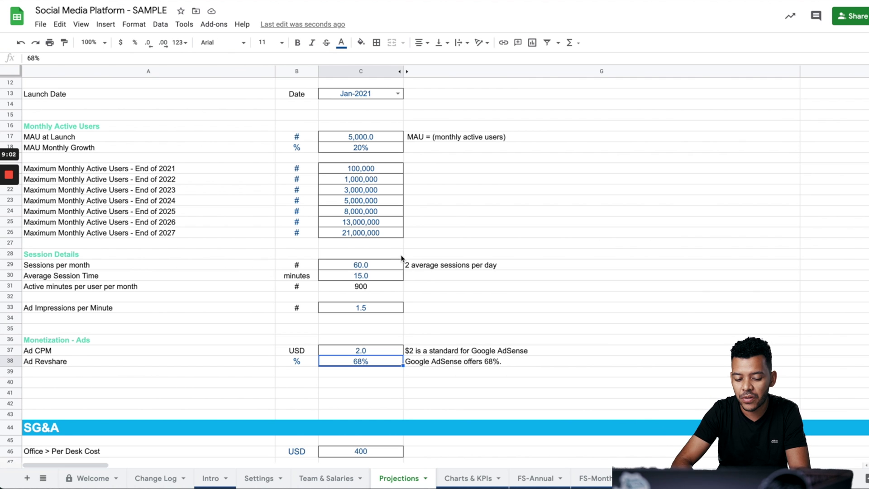
{"action": "scroll", "coordinate": [435, 284], "scroll_direction": "up", "scroll_amount": 2}
{"action": "scroll", "coordinate": [435, 284], "scroll_direction": "up", "scroll_amount": 2}
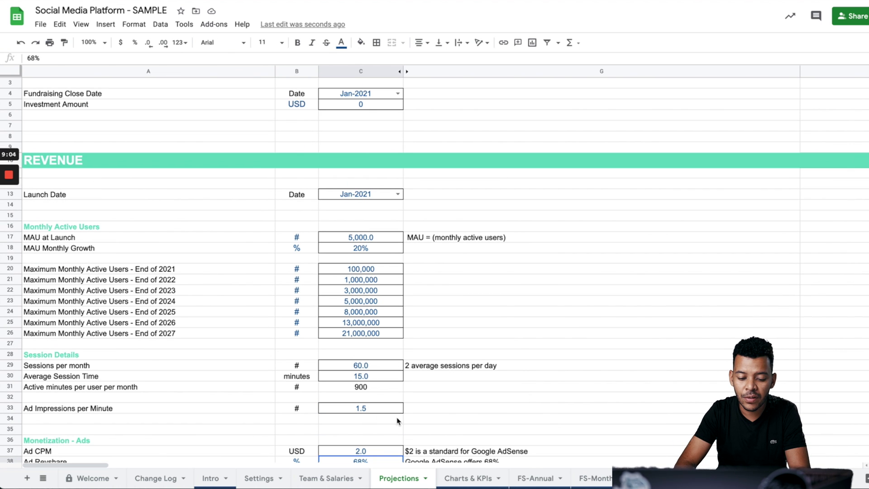
{"action": "left_click", "coordinate": [349, 476]}
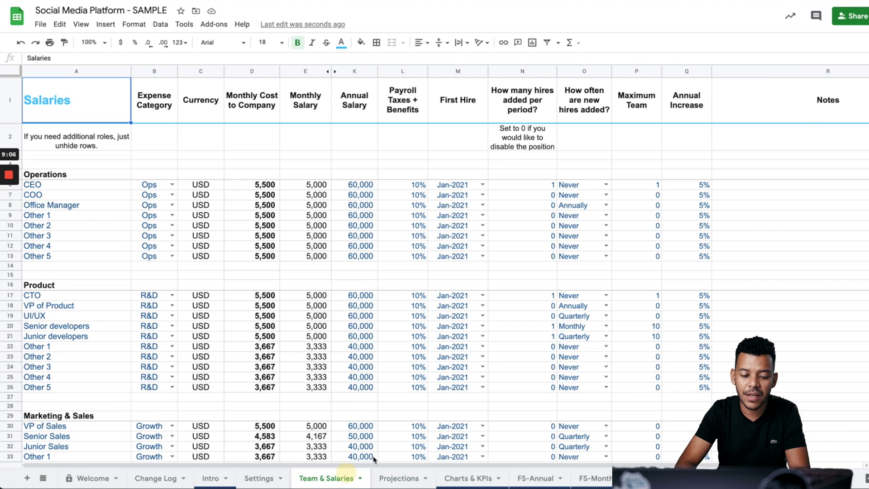
{"action": "scroll", "coordinate": [364, 369], "scroll_direction": "down", "scroll_amount": 3}
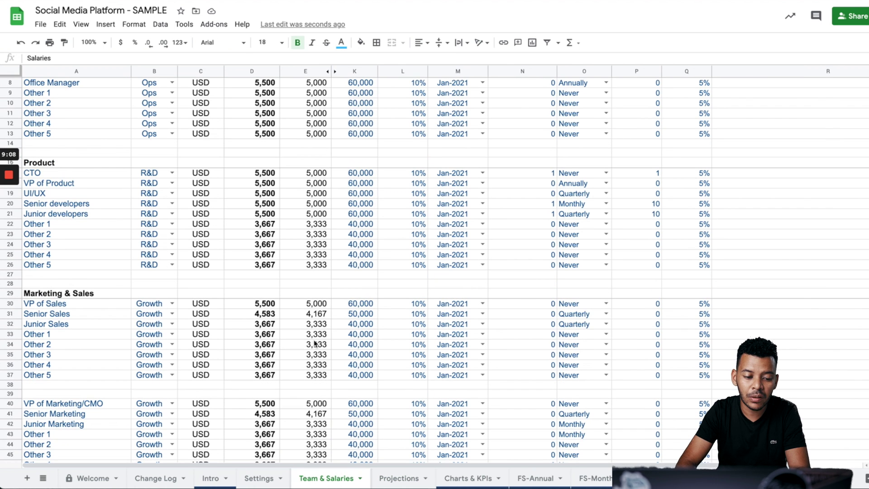
{"action": "scroll", "coordinate": [365, 289], "scroll_direction": "up", "scroll_amount": 3}
{"action": "scroll", "coordinate": [380, 255], "scroll_direction": "down", "scroll_amount": 3}
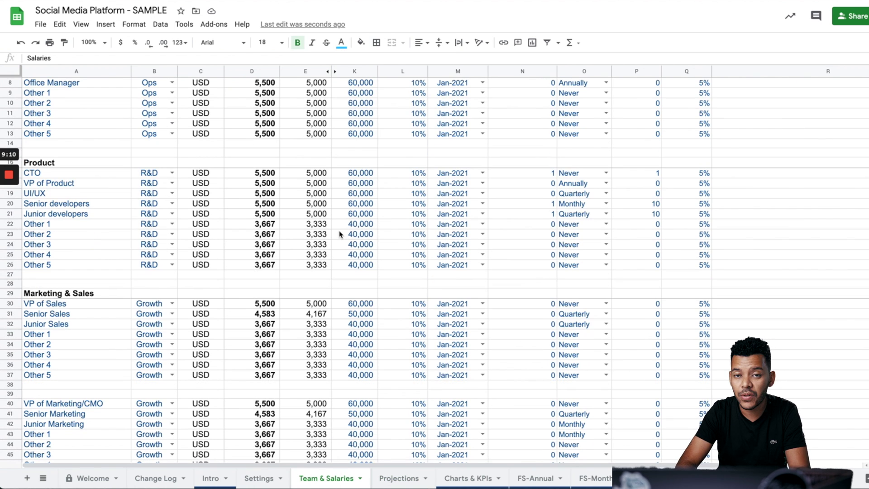
{"action": "scroll", "coordinate": [294, 478], "scroll_direction": "right", "scroll_amount": 2}
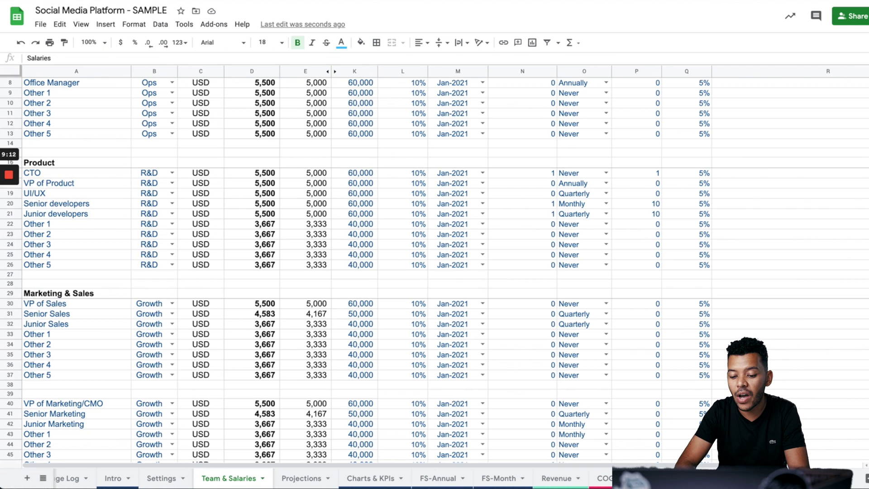
{"action": "left_click", "coordinate": [633, 478]}
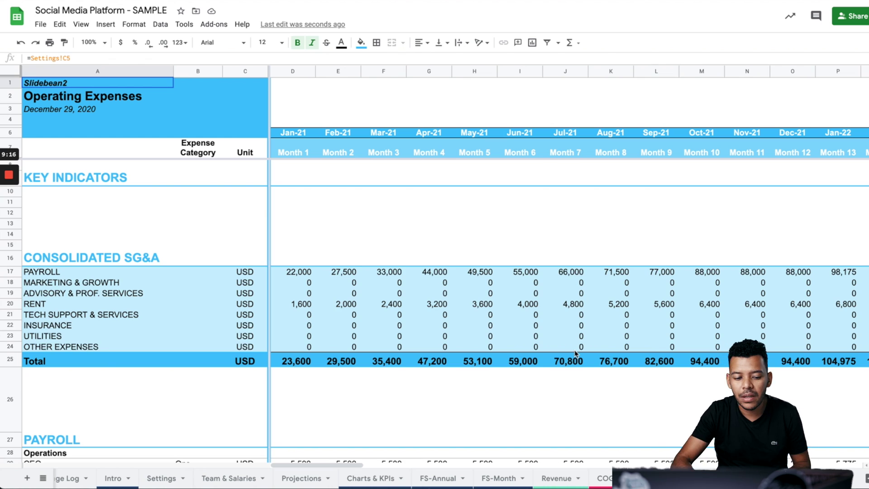
Scroll through the SG&A and marketing campaign rows of Operating Expenses, then open Revenue
{"action": "scroll", "coordinate": [575, 354], "scroll_direction": "down", "scroll_amount": 20}
{"action": "scroll", "coordinate": [575, 353], "scroll_direction": "down", "scroll_amount": 12}
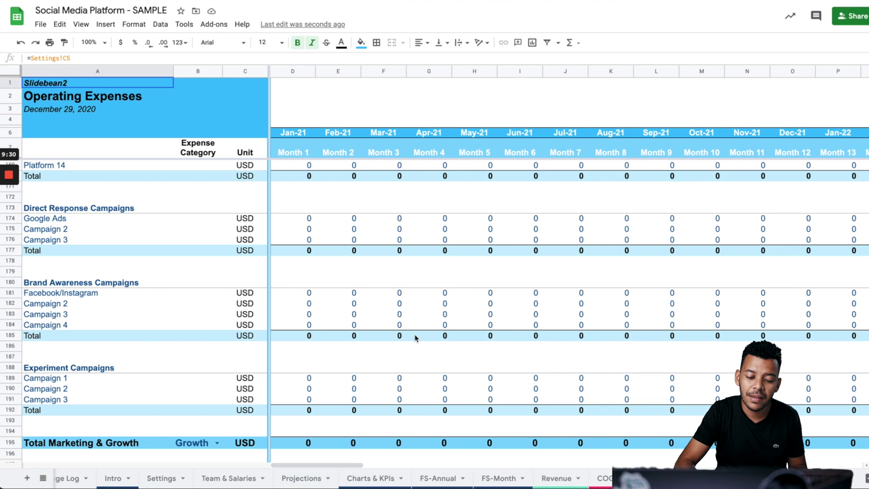
{"action": "scroll", "coordinate": [423, 312], "scroll_direction": "up", "scroll_amount": 20}
{"action": "scroll", "coordinate": [549, 437], "scroll_direction": "up", "scroll_amount": 5}
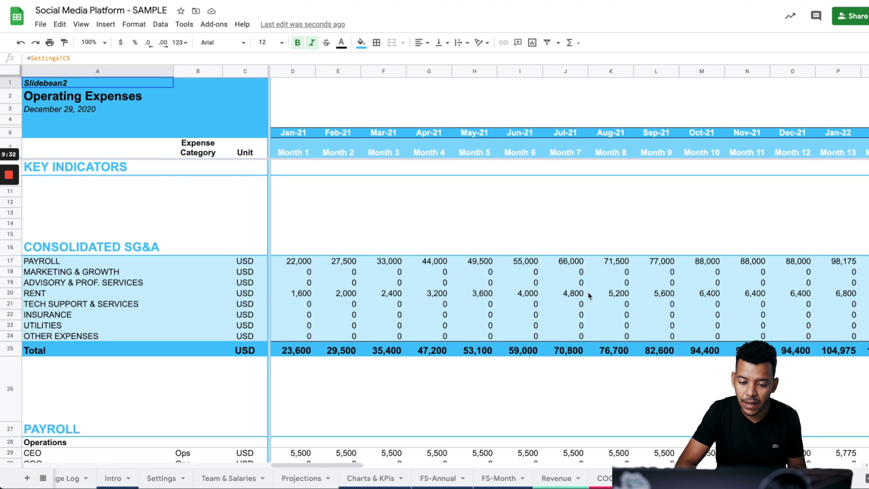
{"action": "left_click", "coordinate": [559, 480]}
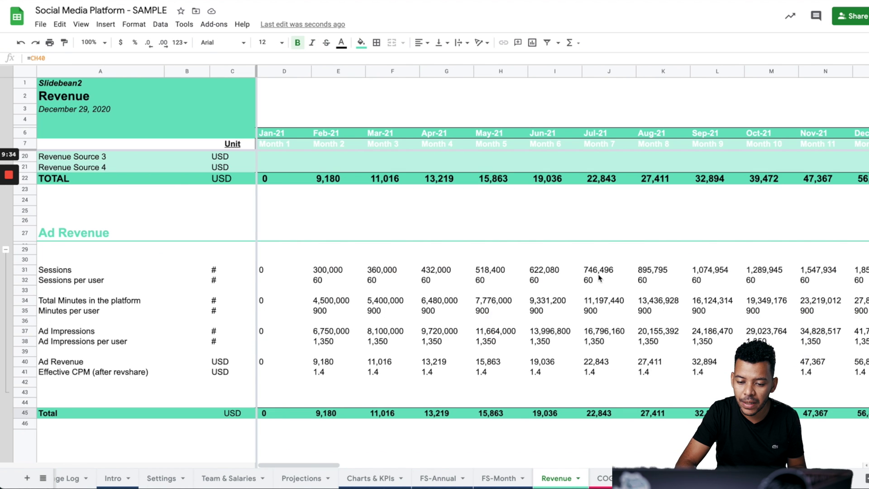
Scroll the Revenue sheet over and select the Jan-22 column (P)
{"action": "scroll", "coordinate": [601, 280], "scroll_direction": "up", "scroll_amount": 5}
{"action": "scroll", "coordinate": [543, 233], "scroll_direction": "right", "scroll_amount": 5}
{"action": "scroll", "coordinate": [569, 225], "scroll_direction": "right", "scroll_amount": 1}
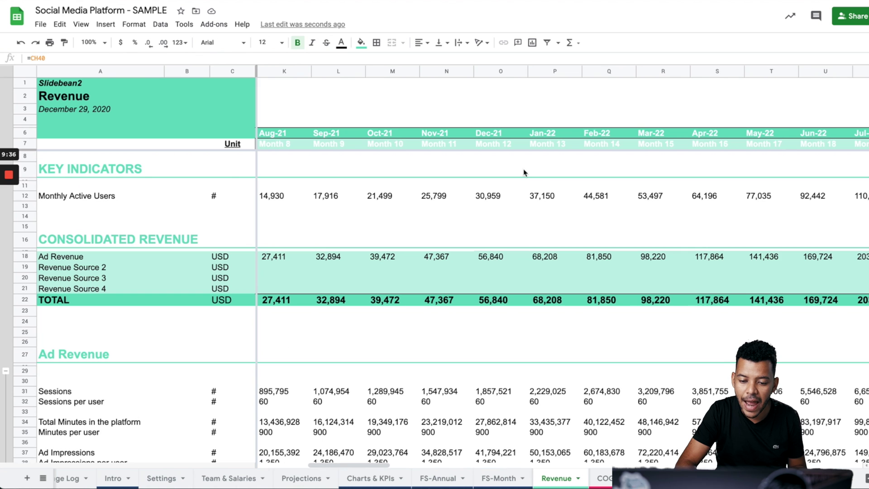
{"action": "left_click", "coordinate": [551, 73]}
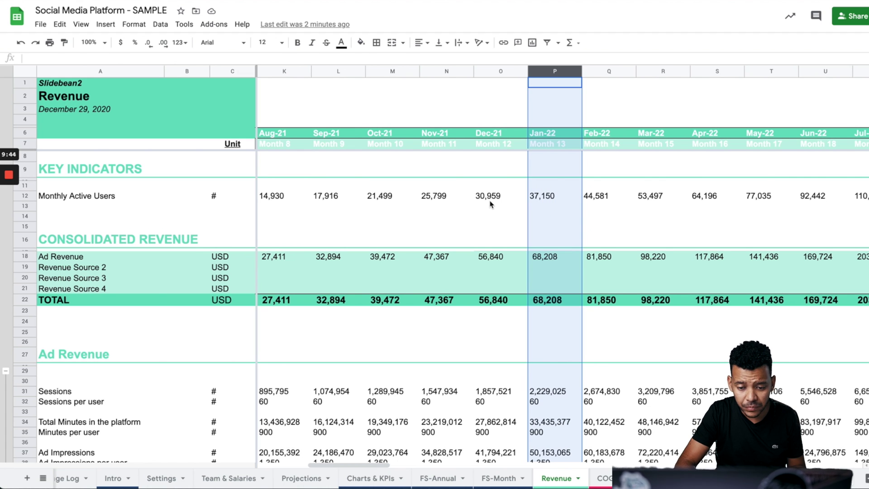
Compare the Dec-21 (O12) and Jan-22 (P12) Monthly Active Users formulas, then return to Operating Expenses
{"action": "left_click", "coordinate": [483, 200]}
{"action": "left_click", "coordinate": [554, 198]}
{"action": "left_click", "coordinate": [501, 200]}
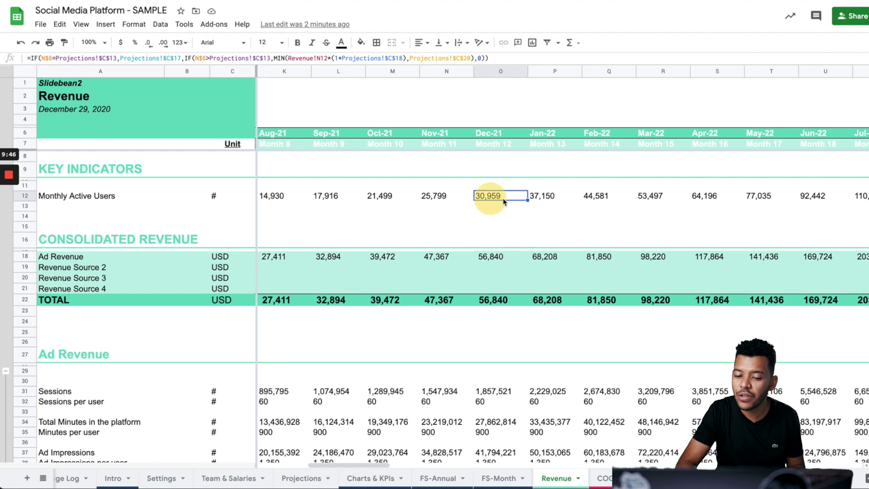
{"action": "left_click", "coordinate": [534, 202]}
{"action": "left_click", "coordinate": [493, 197]}
{"action": "left_click", "coordinate": [541, 197]}
{"action": "left_click", "coordinate": [477, 197]}
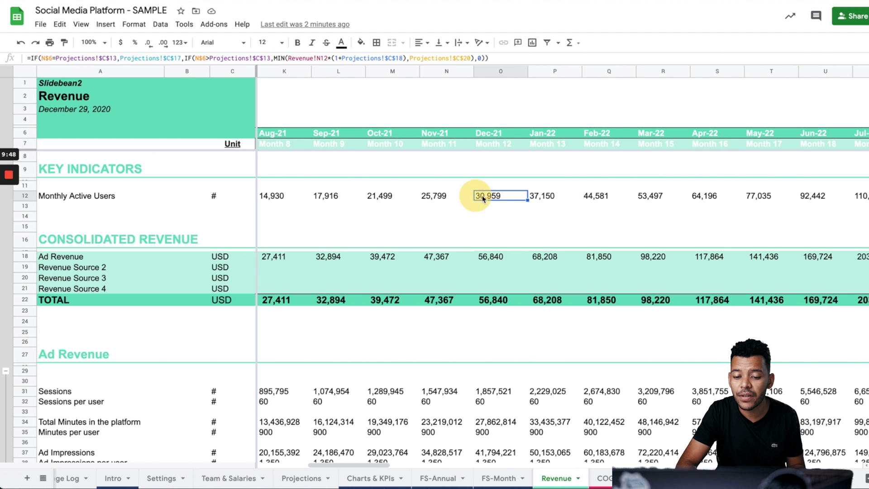
{"action": "left_click", "coordinate": [540, 202]}
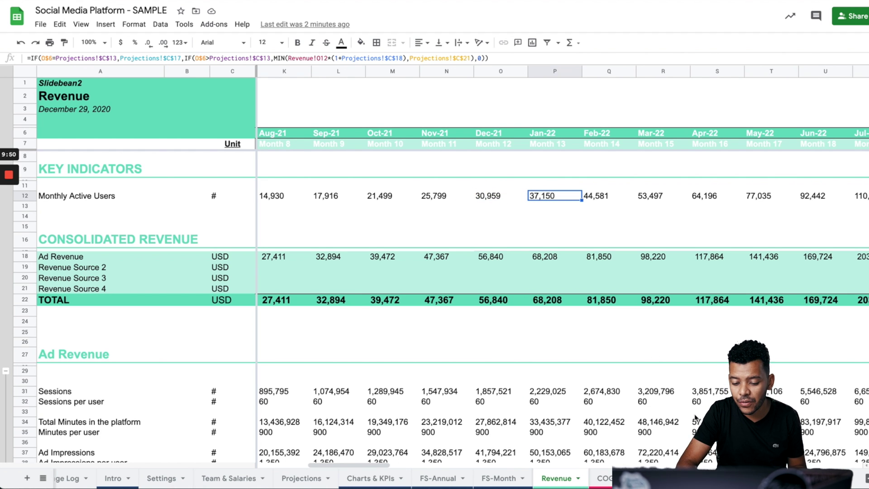
{"action": "left_click", "coordinate": [651, 478]}
{"action": "scroll", "coordinate": [595, 317], "scroll_direction": "down", "scroll_amount": 10}
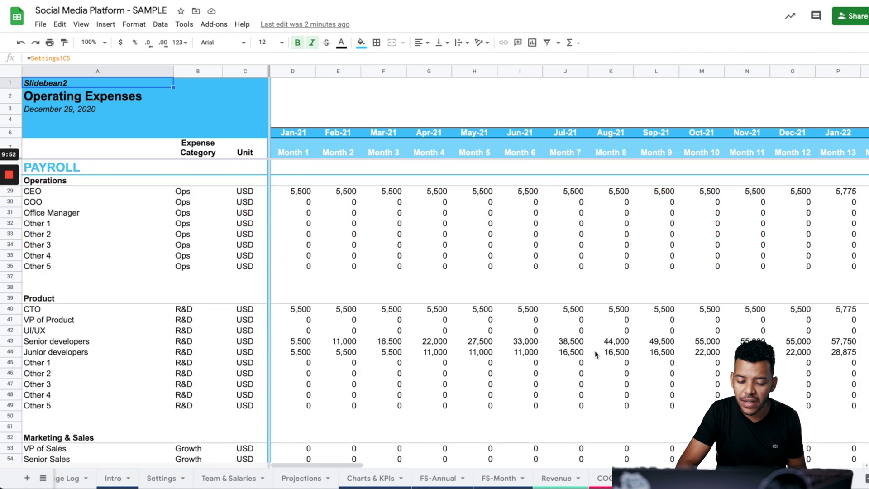
{"action": "scroll", "coordinate": [594, 354], "scroll_direction": "down", "scroll_amount": 20}
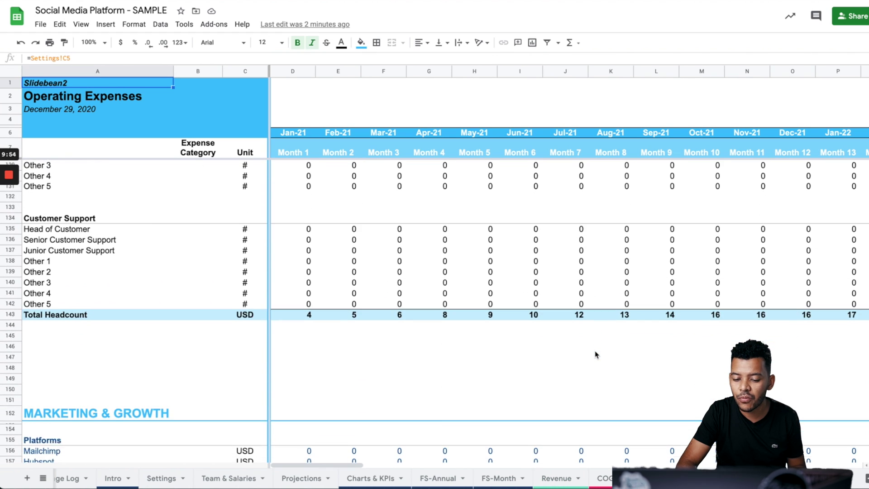
{"action": "scroll", "coordinate": [595, 354], "scroll_direction": "down", "scroll_amount": 5}
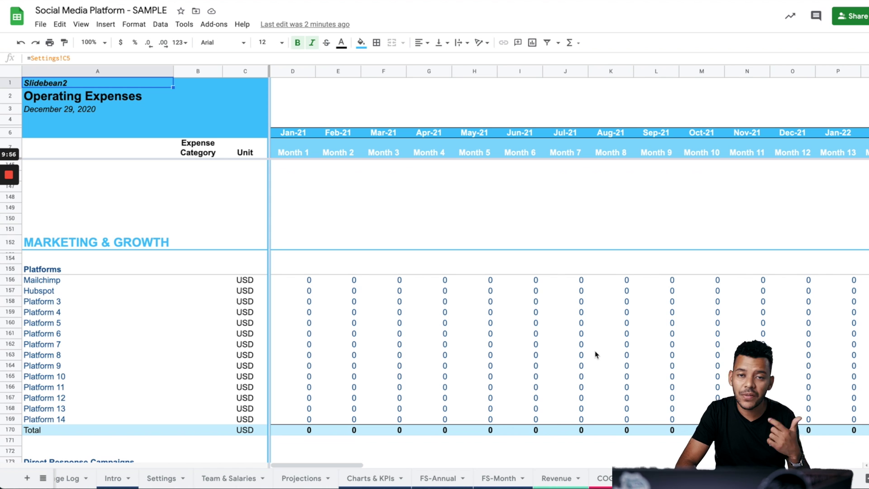
{"action": "scroll", "coordinate": [596, 354], "scroll_direction": "up", "scroll_amount": 20}
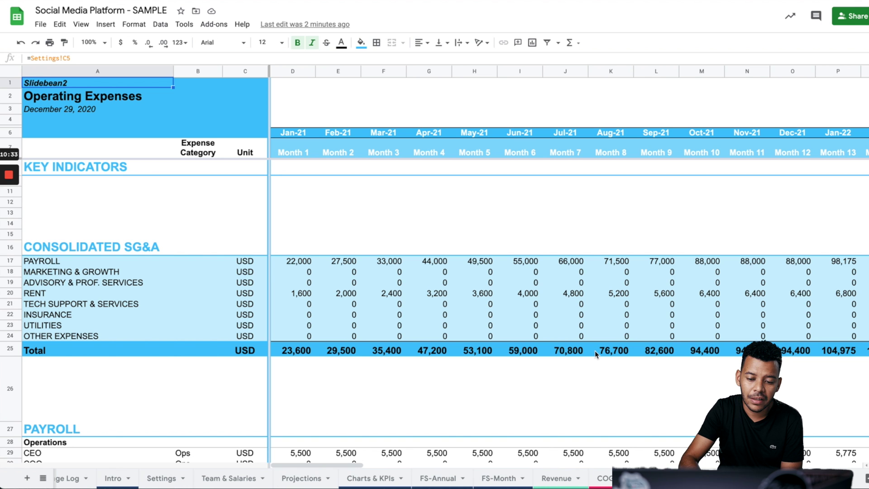
{"action": "scroll", "coordinate": [595, 351], "scroll_direction": "right", "scroll_amount": 5}
{"action": "scroll", "coordinate": [752, 330], "scroll_direction": "down", "scroll_amount": 2}
{"action": "scroll", "coordinate": [752, 330], "scroll_direction": "down", "scroll_amount": 6}
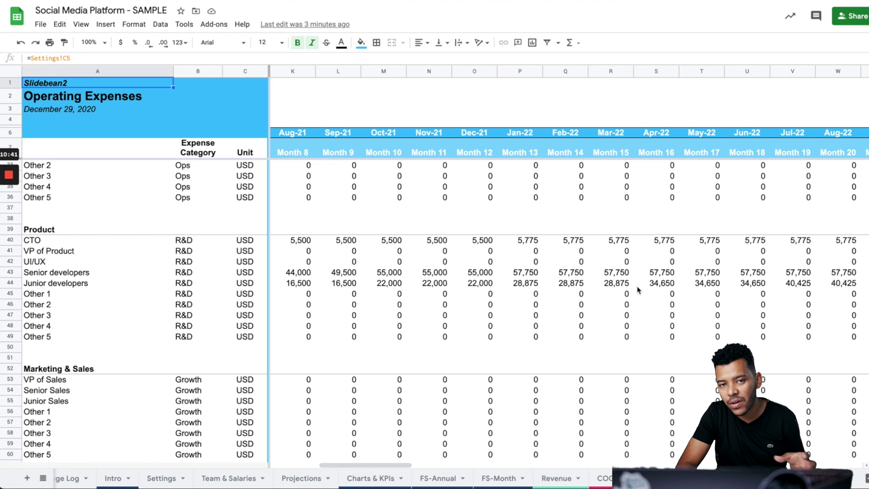
{"action": "scroll", "coordinate": [603, 305], "scroll_direction": "down", "scroll_amount": 3}
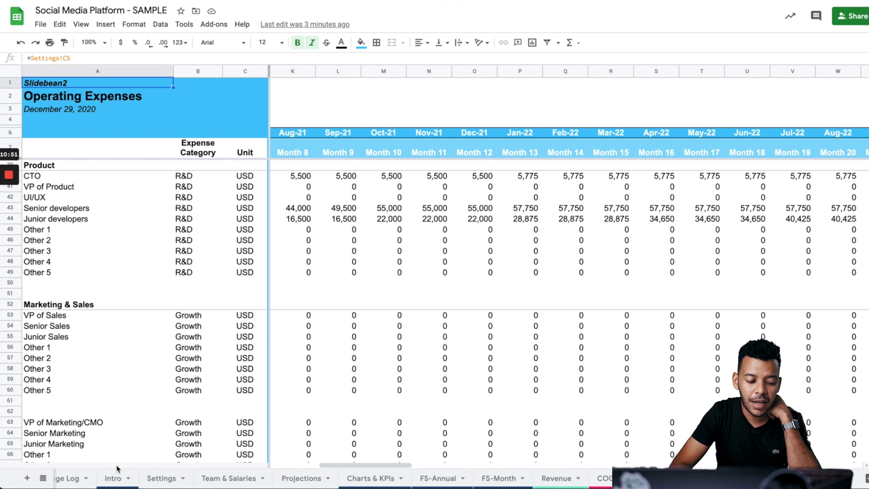
{"action": "scroll", "coordinate": [109, 477], "scroll_direction": "up", "scroll_amount": 3}
{"action": "left_click", "coordinate": [91, 479]}
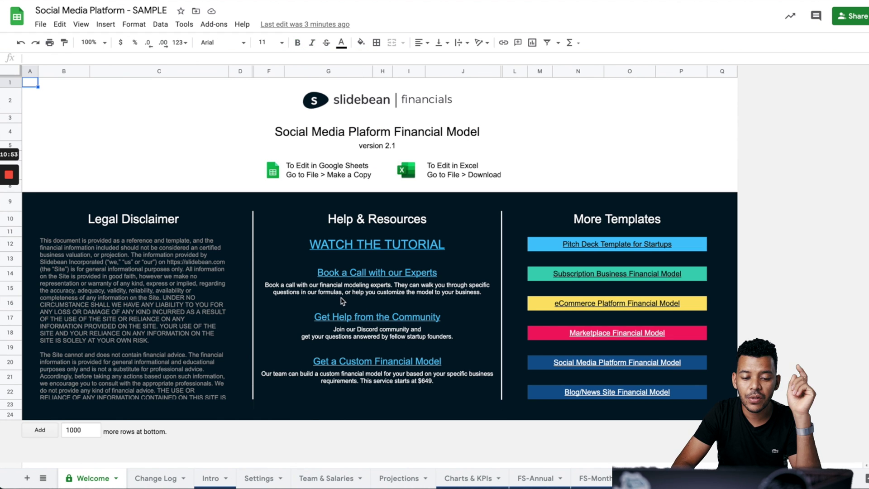
Check the 'Book a Call with our Experts' link and its booking description on the Welcome sheet
{"action": "left_click", "coordinate": [394, 268]}
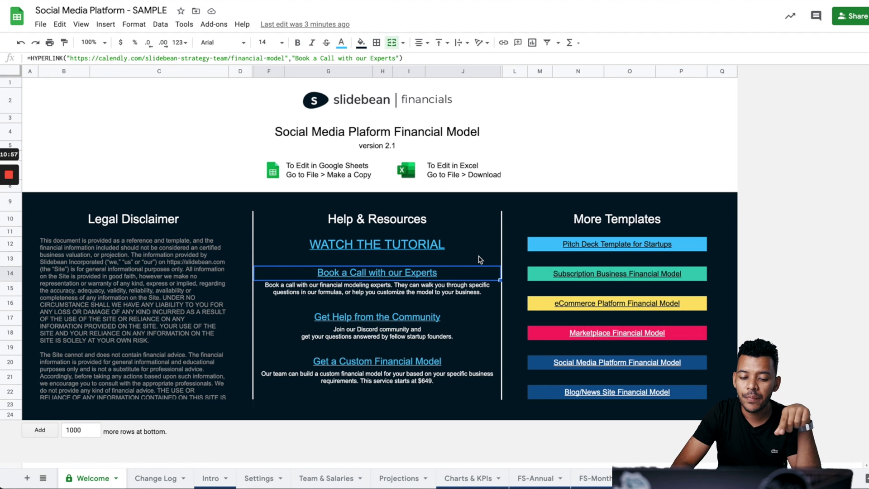
{"action": "left_click", "coordinate": [463, 297]}
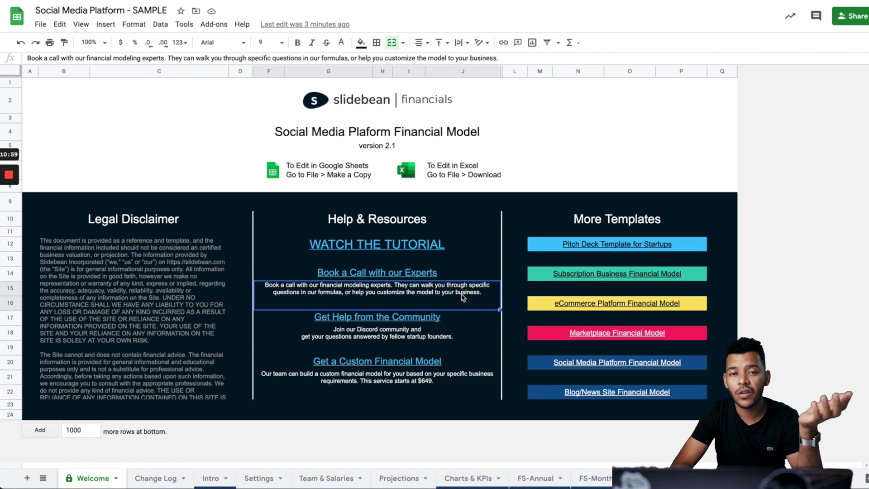